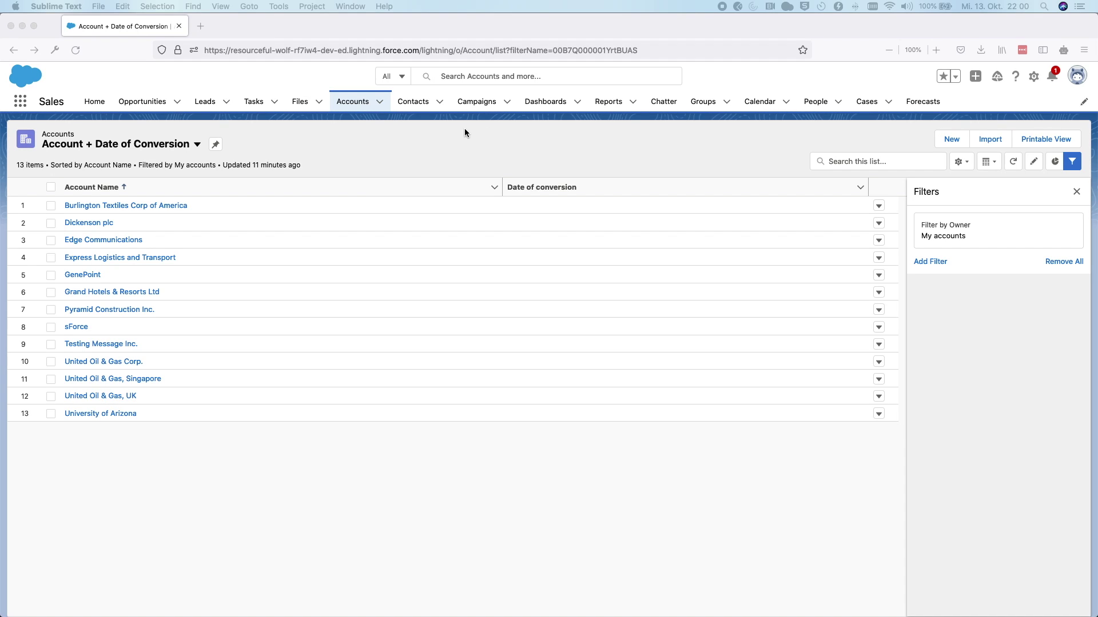
Step: Set Burlington Textiles' date of conversion to 13.10.2021 in the accounts list
click(415, 485)
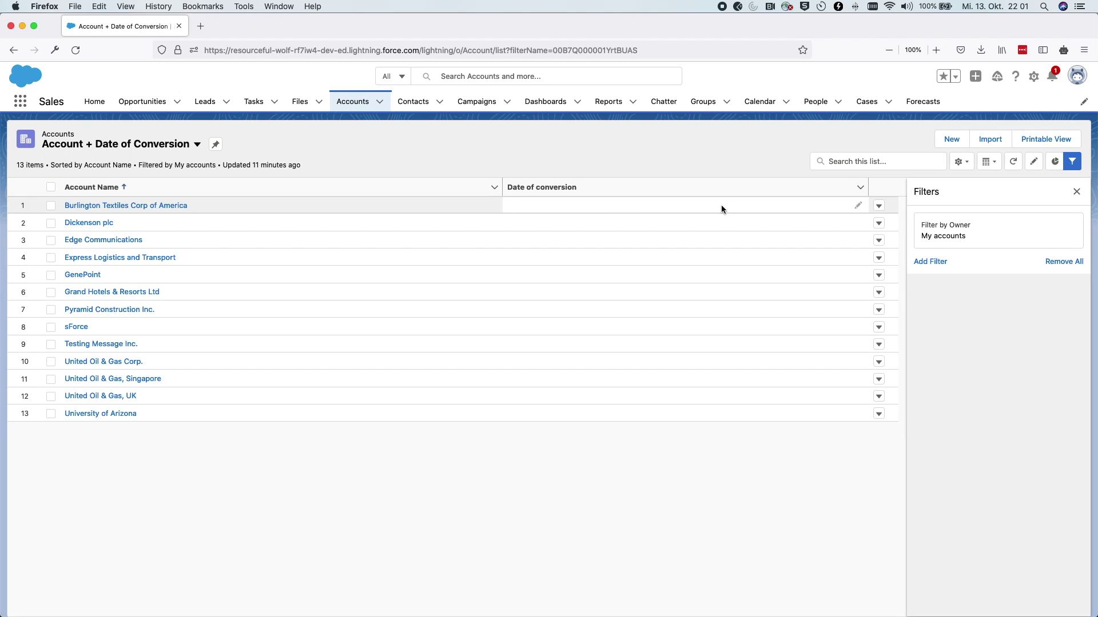
click(857, 207)
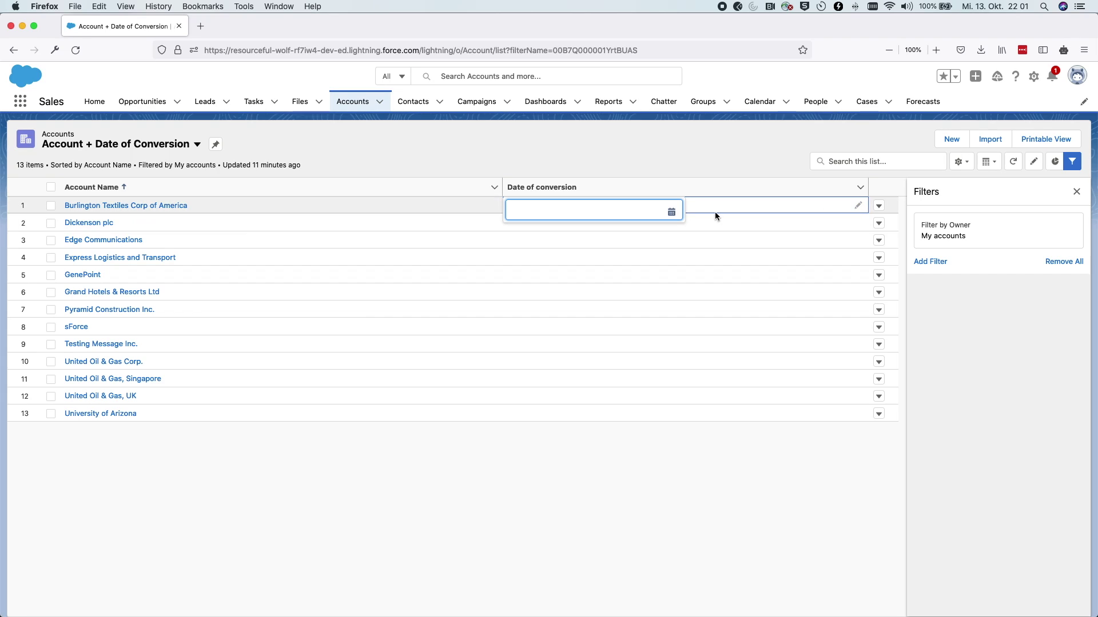
click(670, 212)
click(567, 318)
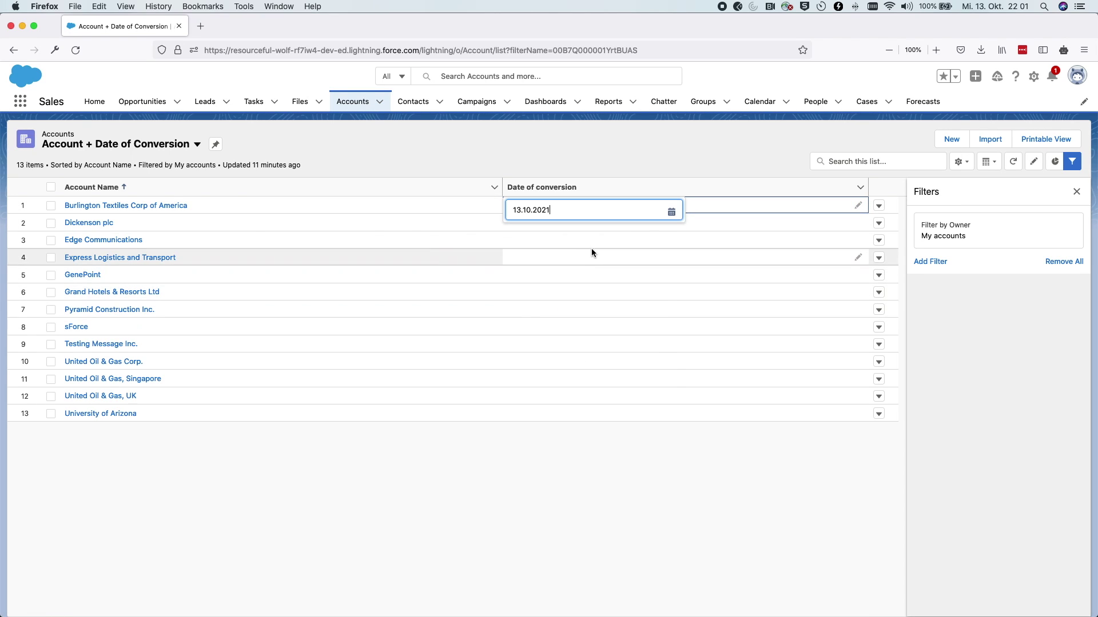
click(599, 230)
Step: Set Dickenson plc's date of conversion to 01.10.2021
click(857, 222)
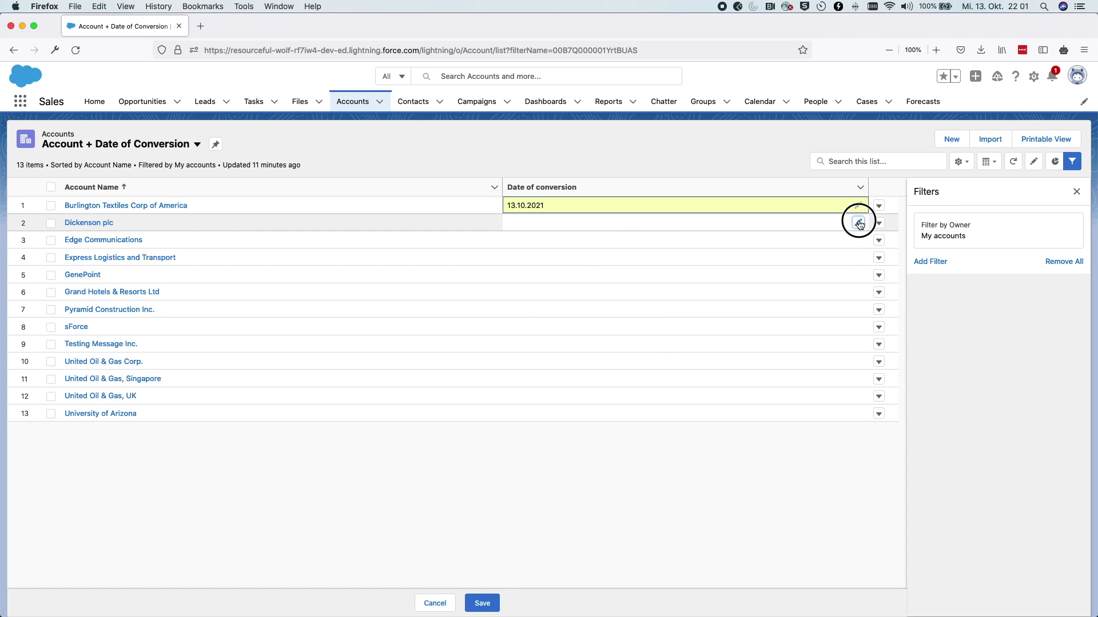
click(672, 229)
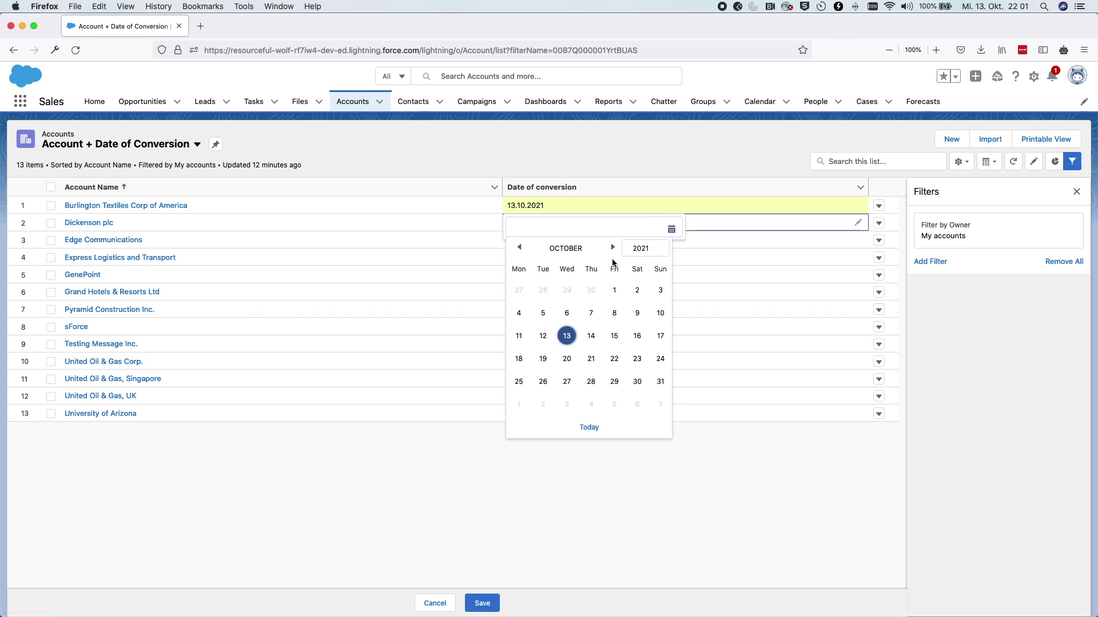
click(610, 290)
click(688, 244)
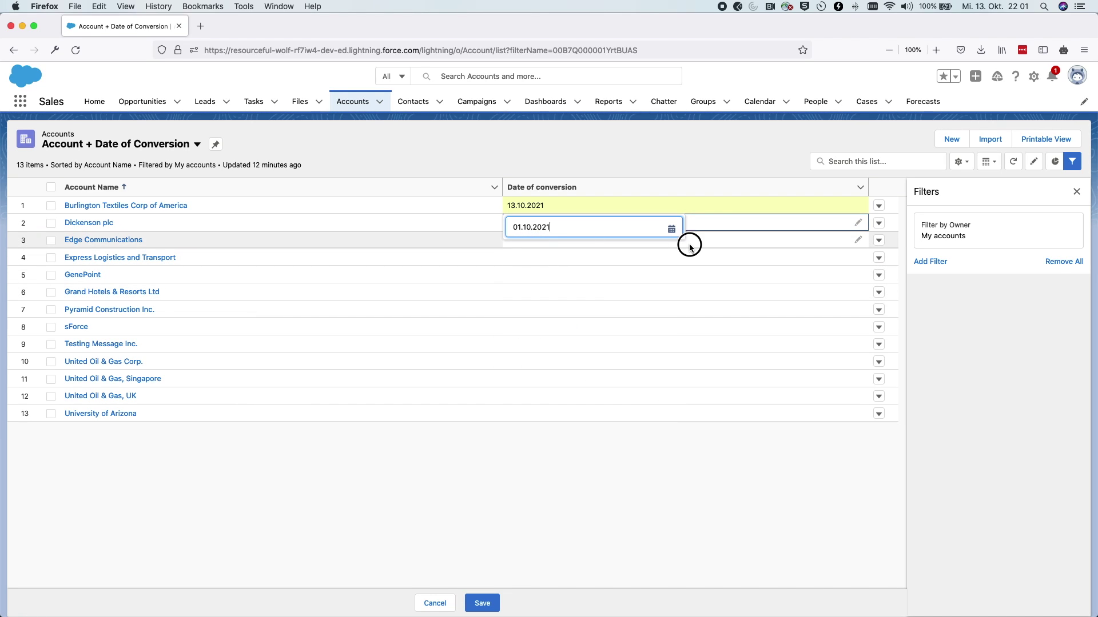
Step: Set Edge Communications' date of conversion to 27.09.2021 and save all three edits
click(855, 240)
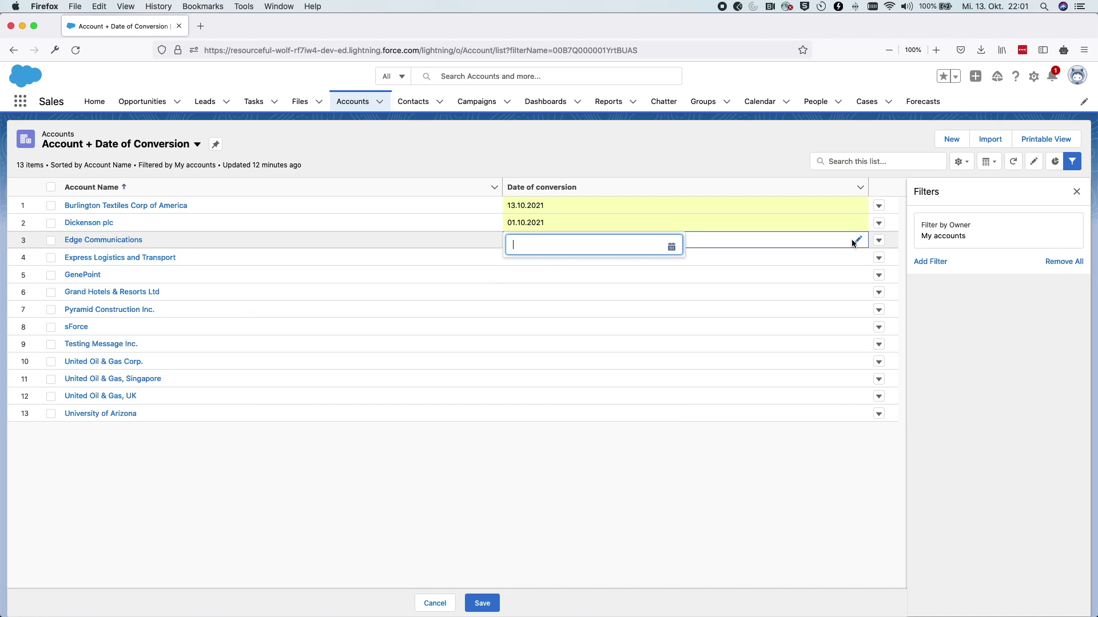
click(671, 246)
click(520, 308)
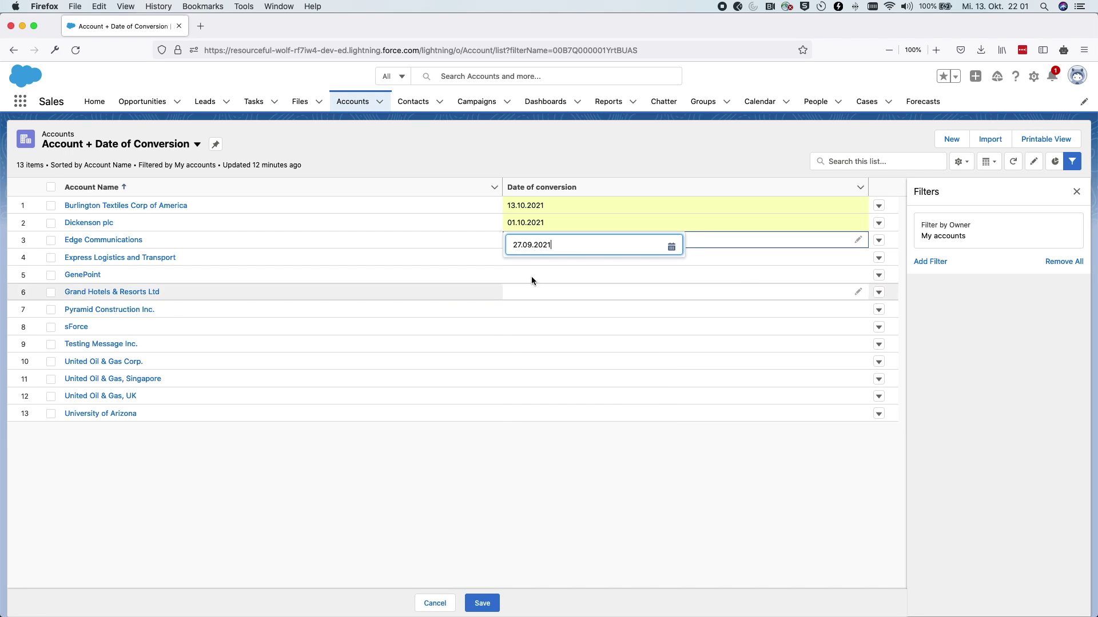
click(580, 473)
click(482, 603)
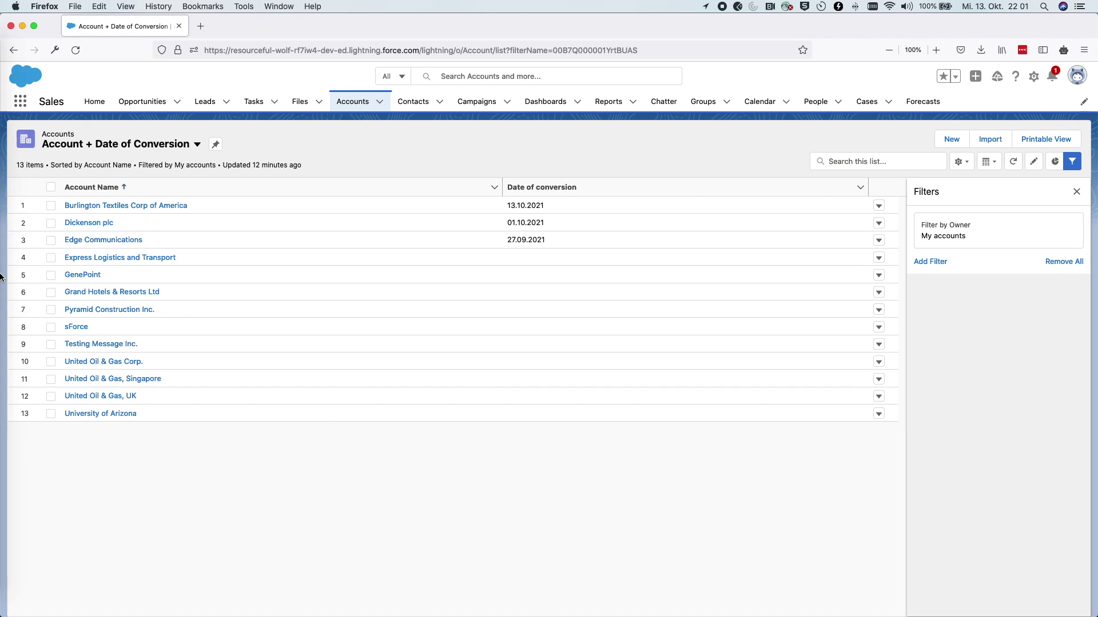
mouse_move(7, 240)
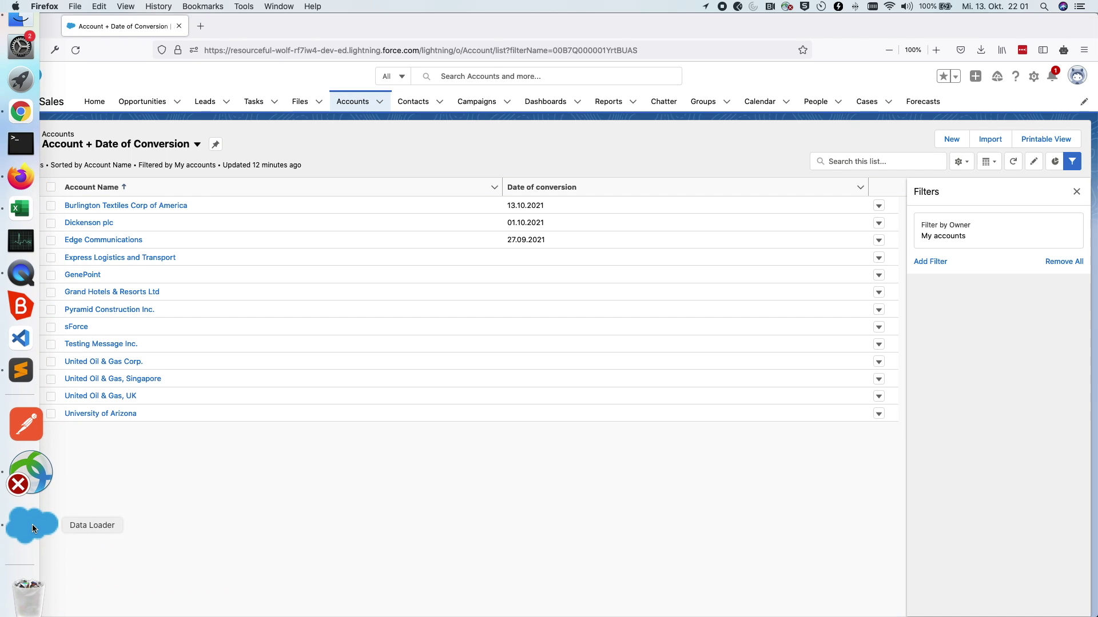
Step: Start a Data Loader export and log in via OAuth, allowing access to the org
click(32, 523)
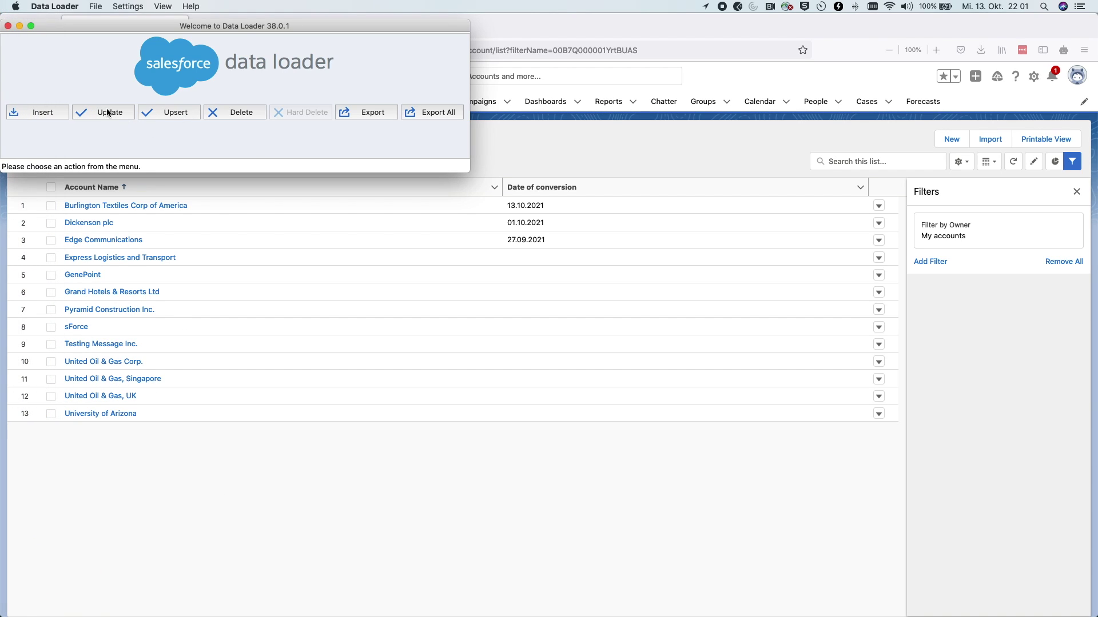
click(351, 113)
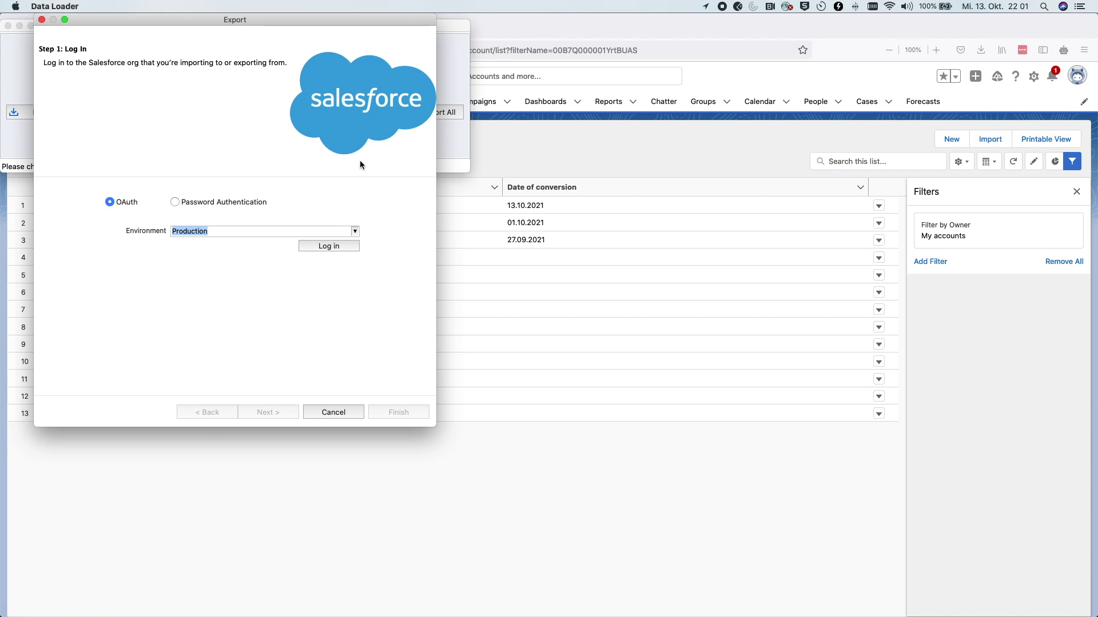
click(331, 247)
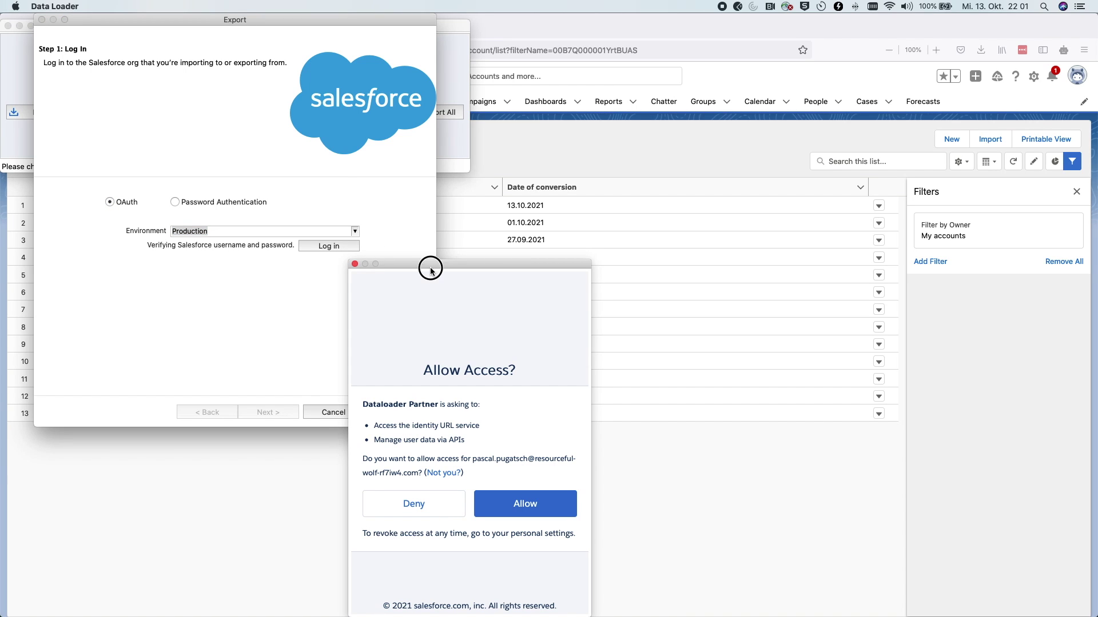
drag(429, 264, 593, 85)
click(688, 322)
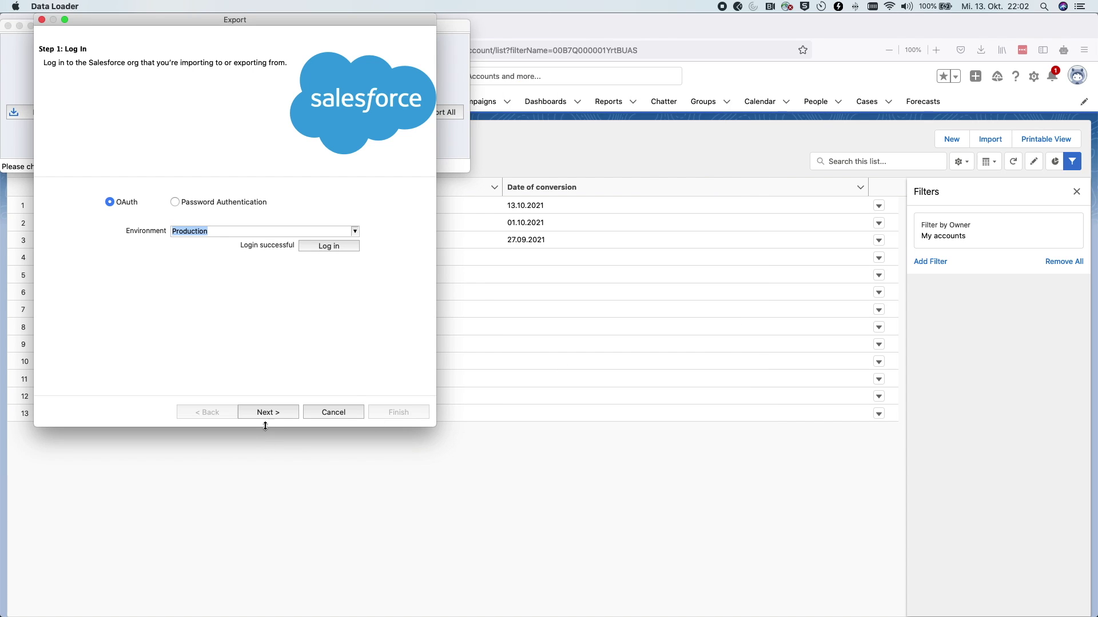
click(267, 413)
Step: Choose Account as the export object and name the extraction file account.csv
click(85, 221)
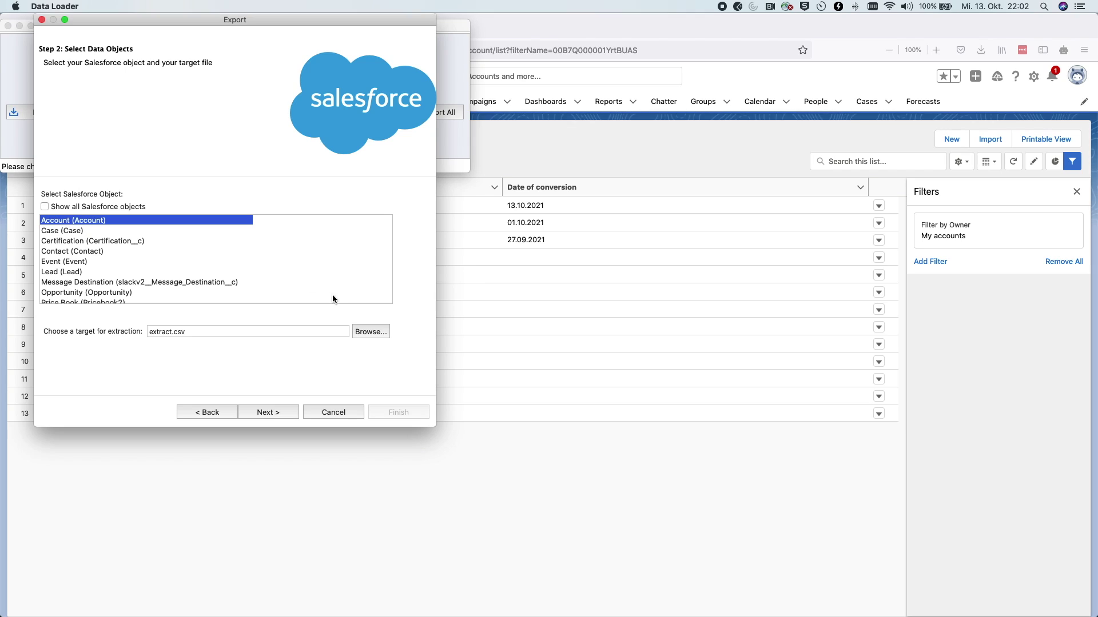
click(368, 333)
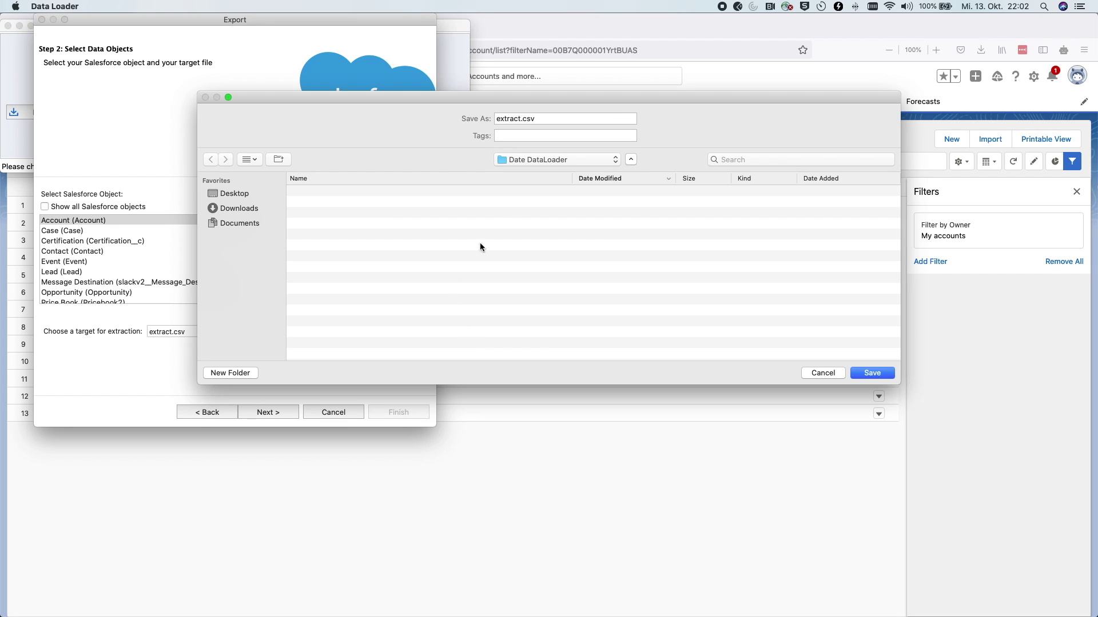
double_click(520, 119)
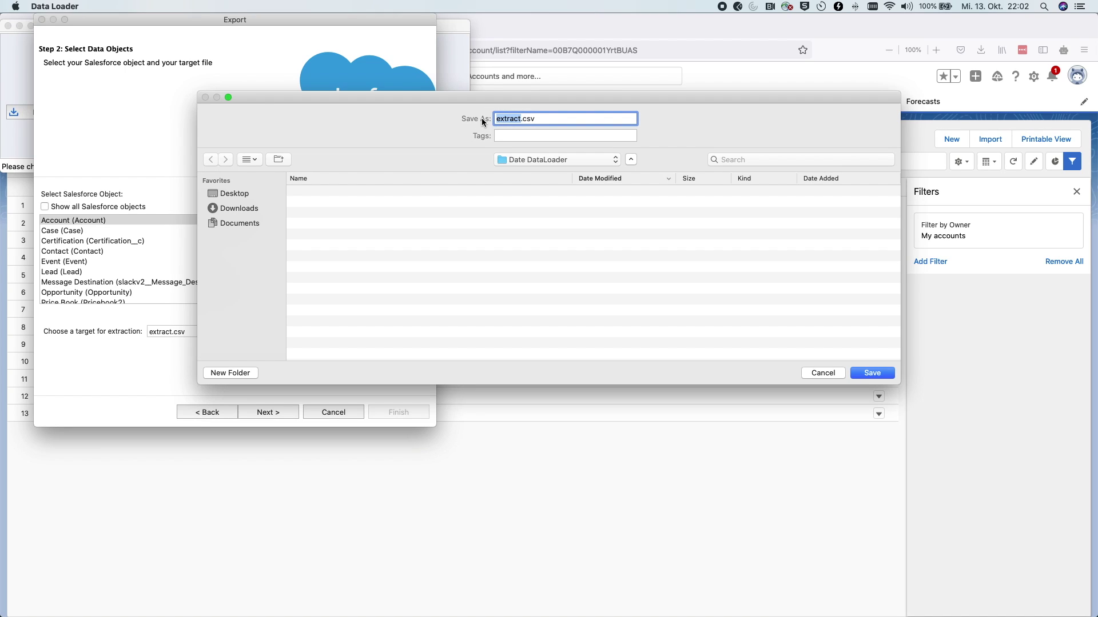
text(account)
click(888, 374)
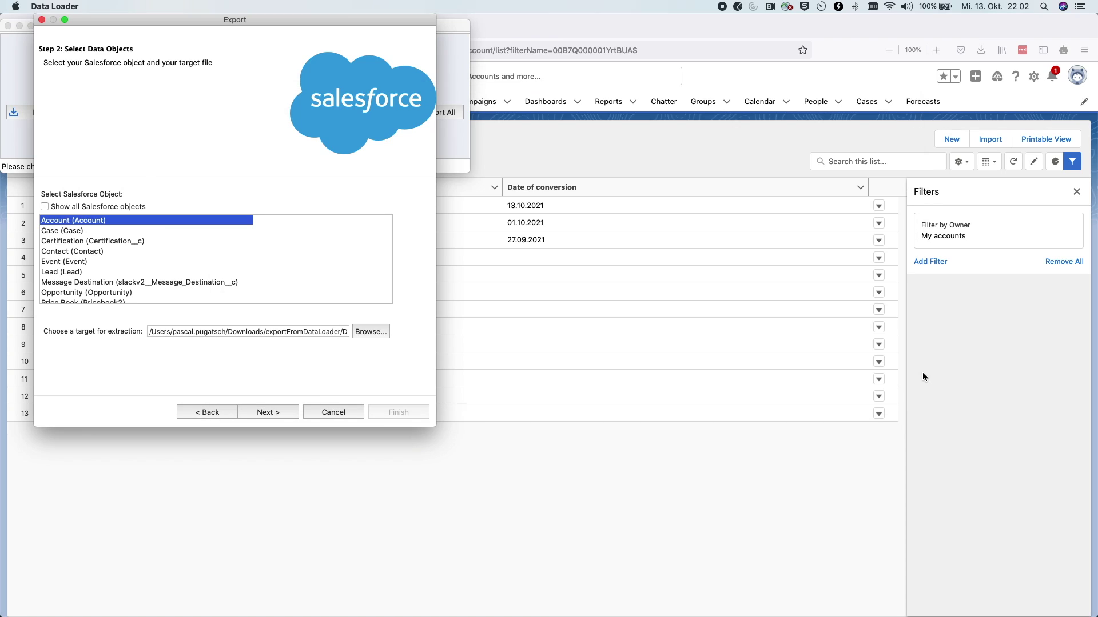
click(273, 412)
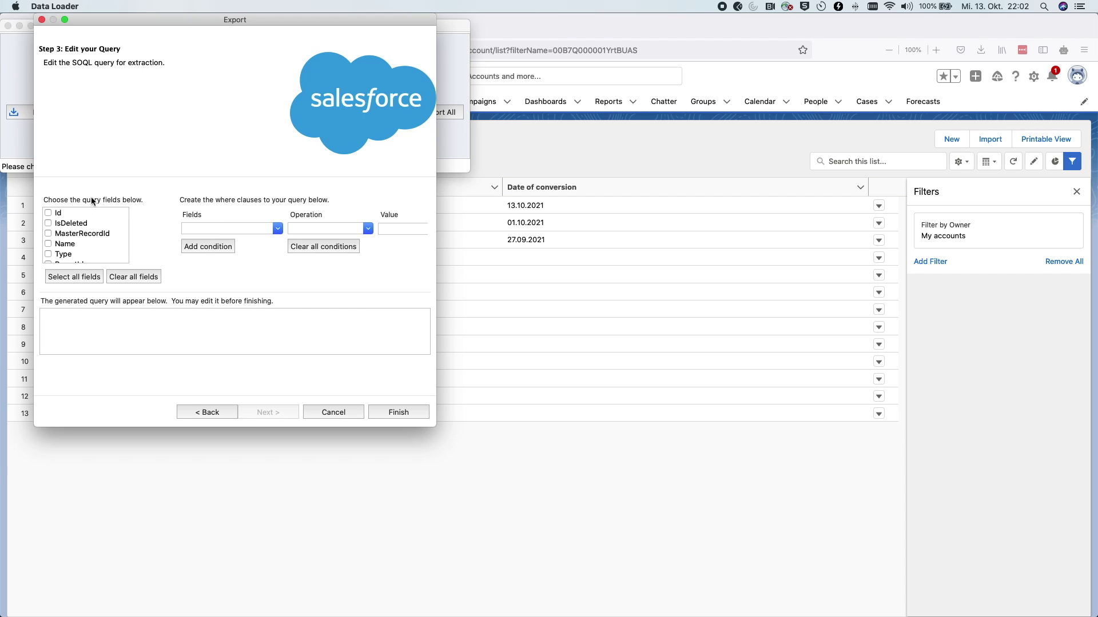
Step: Select the Id, Name and DateOfConversion__c fields for the Account query
click(49, 212)
scroll(79, 231, down, 3)
scroll(79, 231, up, 1)
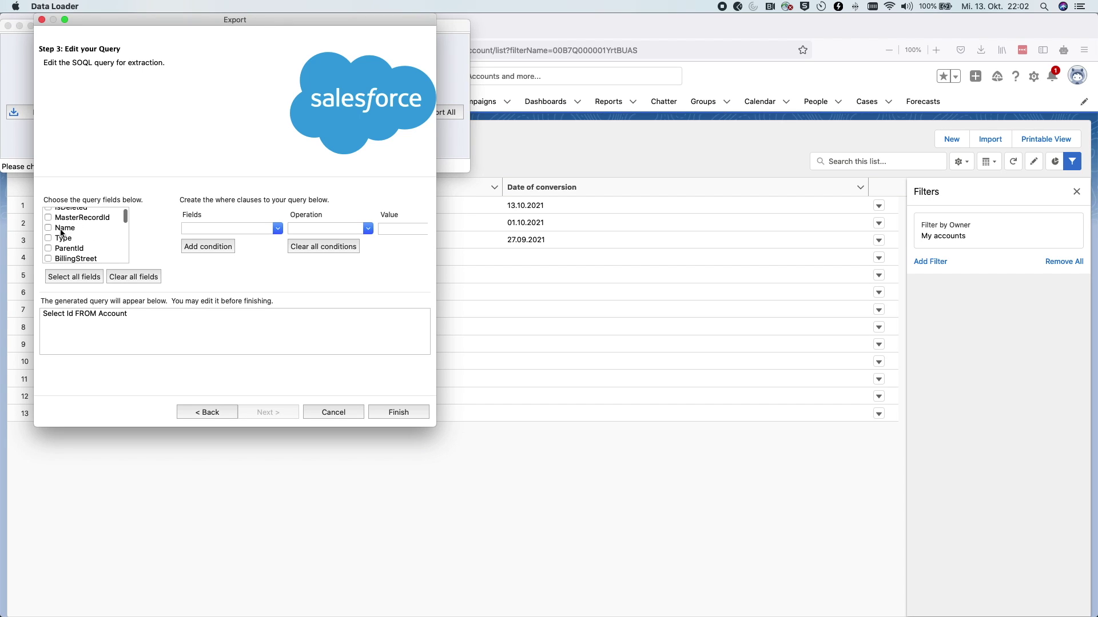
click(48, 228)
scroll(91, 236, down, 5)
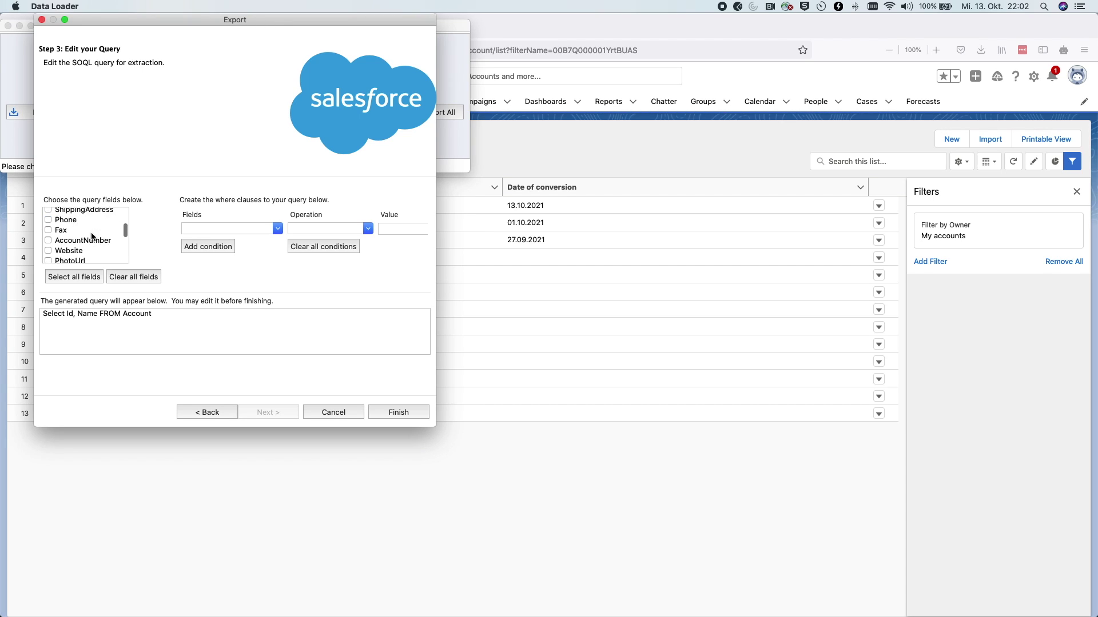
scroll(92, 236, down, 10)
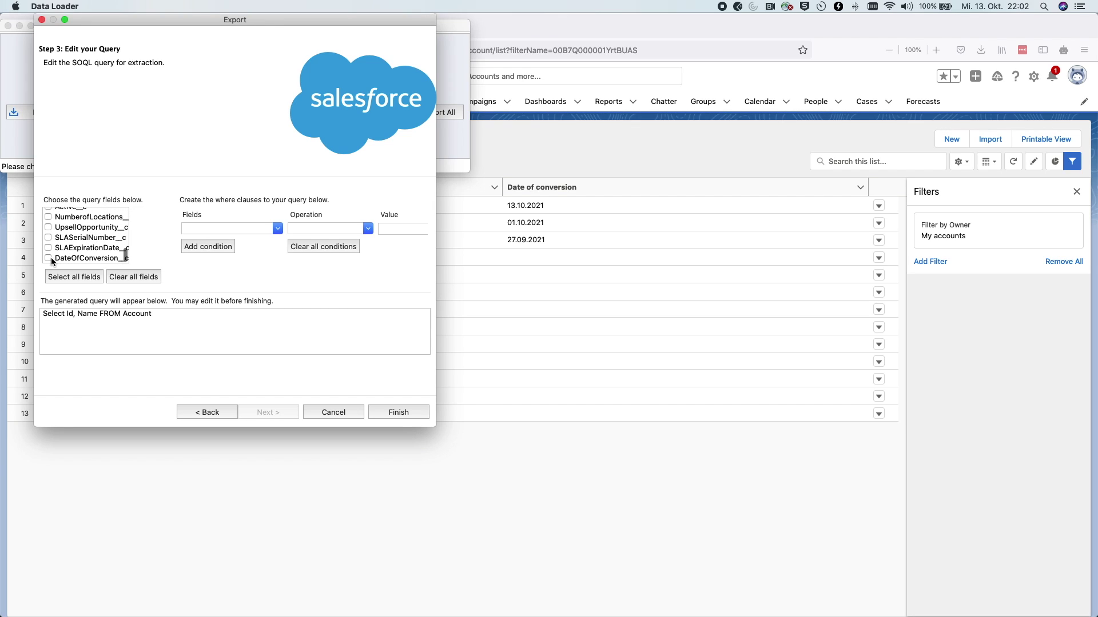
click(50, 258)
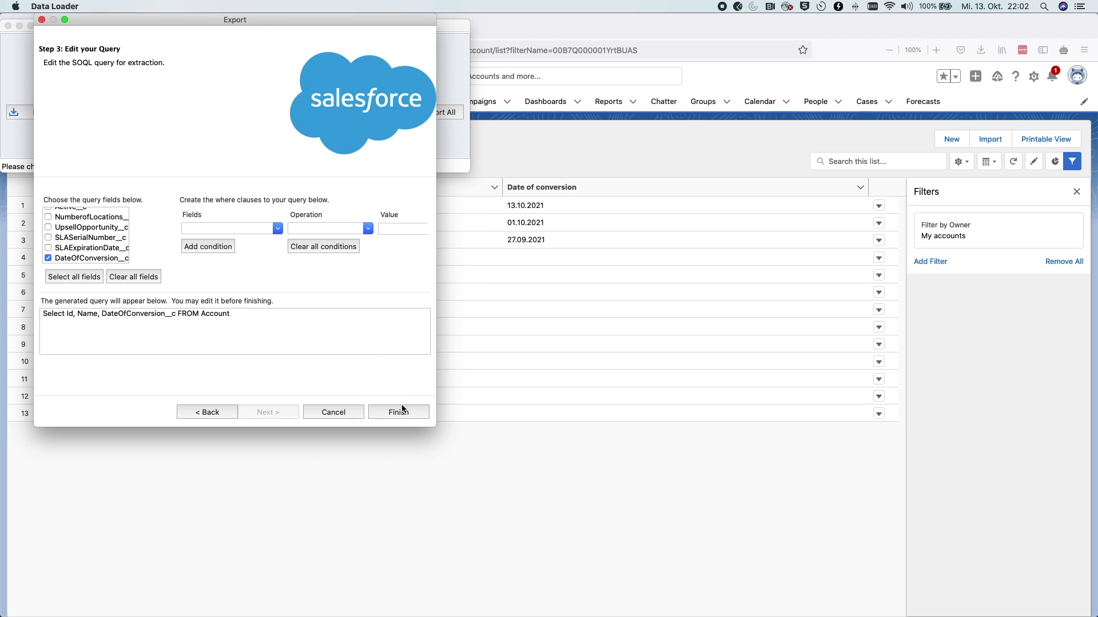
Step: Run the extraction of 14 Account records and dismiss the completion message
click(426, 409)
click(621, 218)
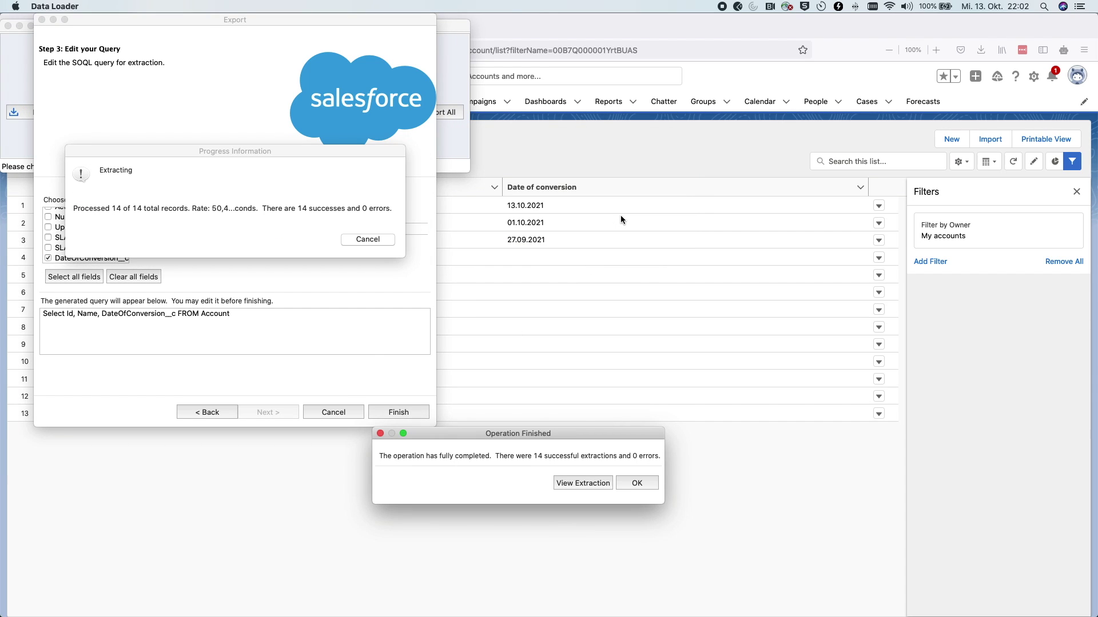
click(634, 485)
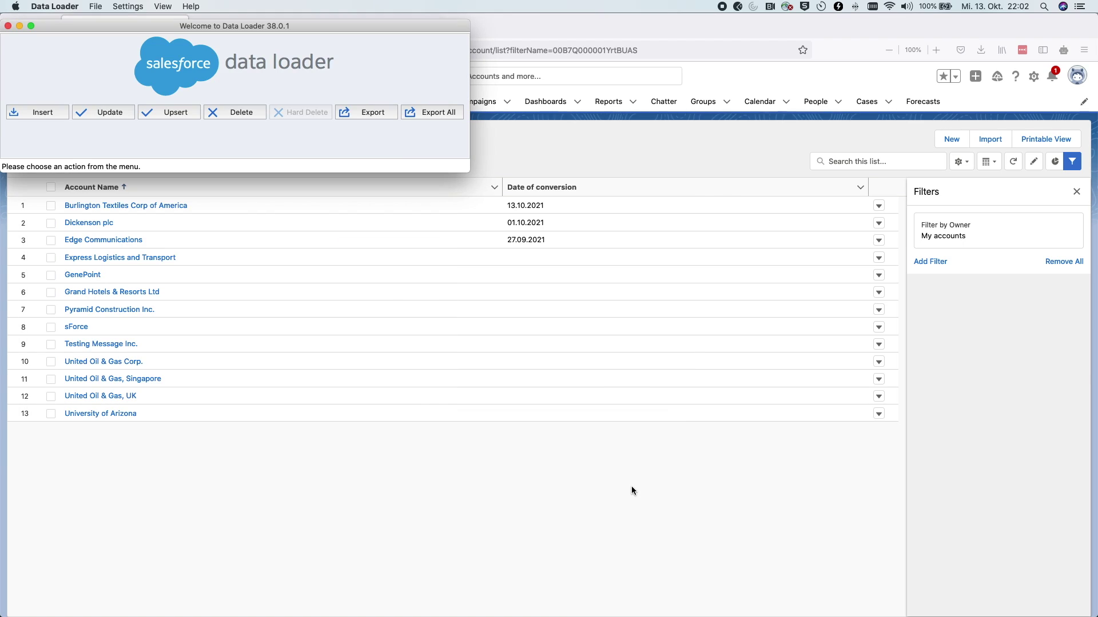
Step: Import account.csv as a text file into the accountUpdate workbook
mouse_move(3, 279)
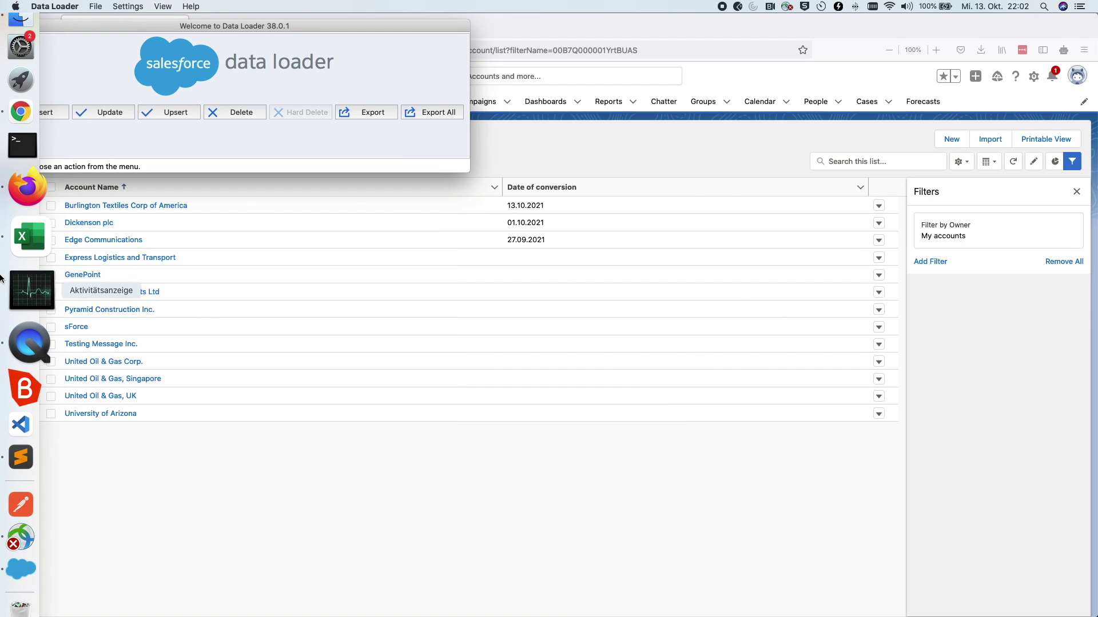
click(31, 251)
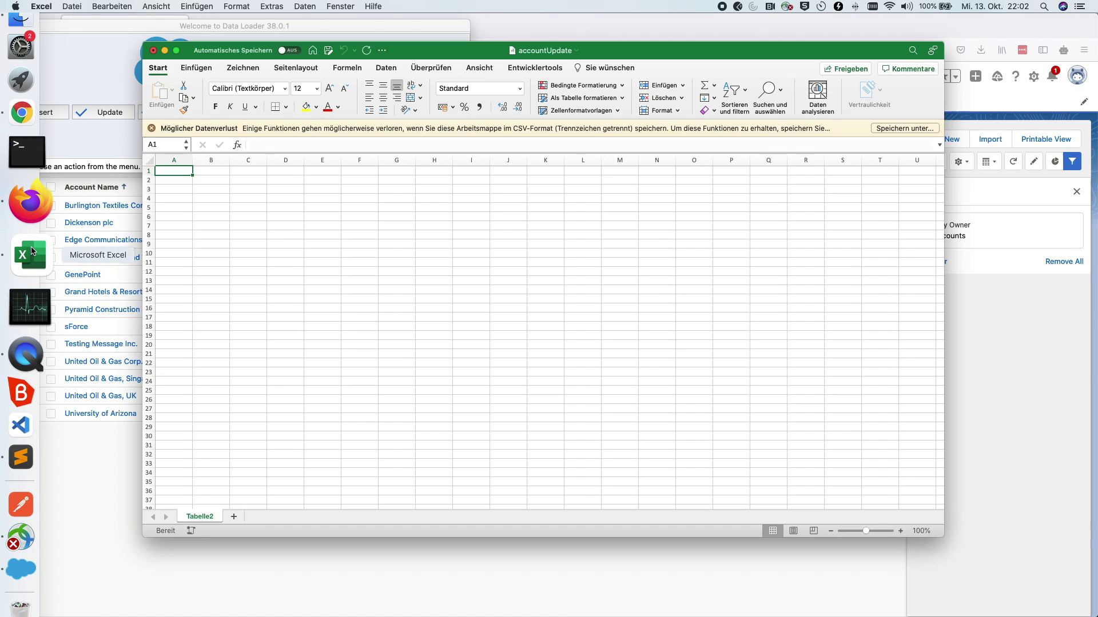
click(73, 6)
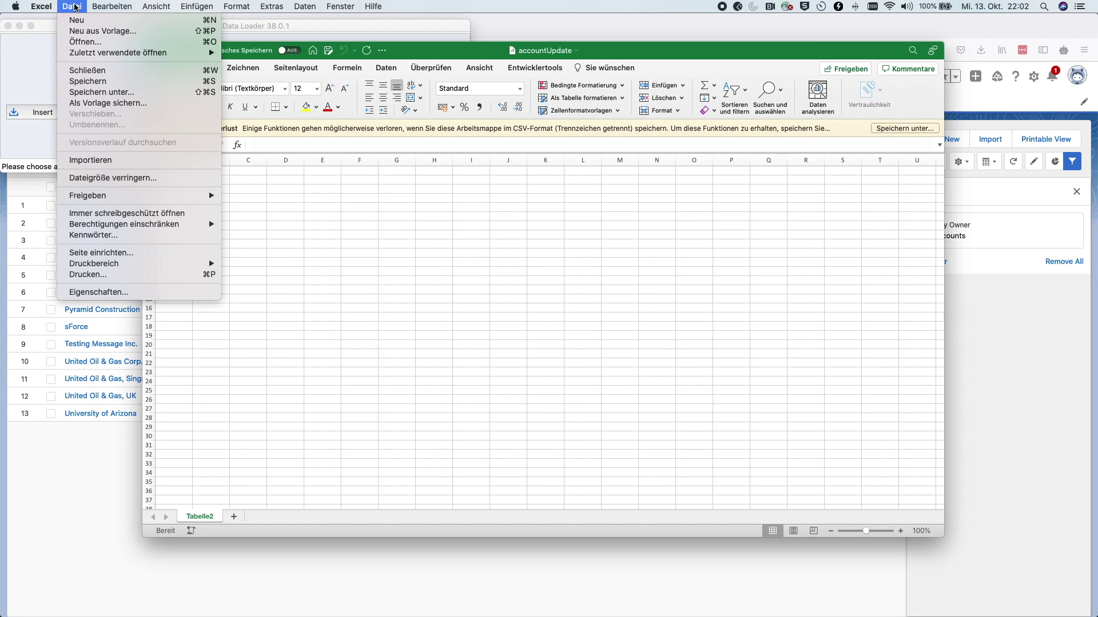
click(117, 160)
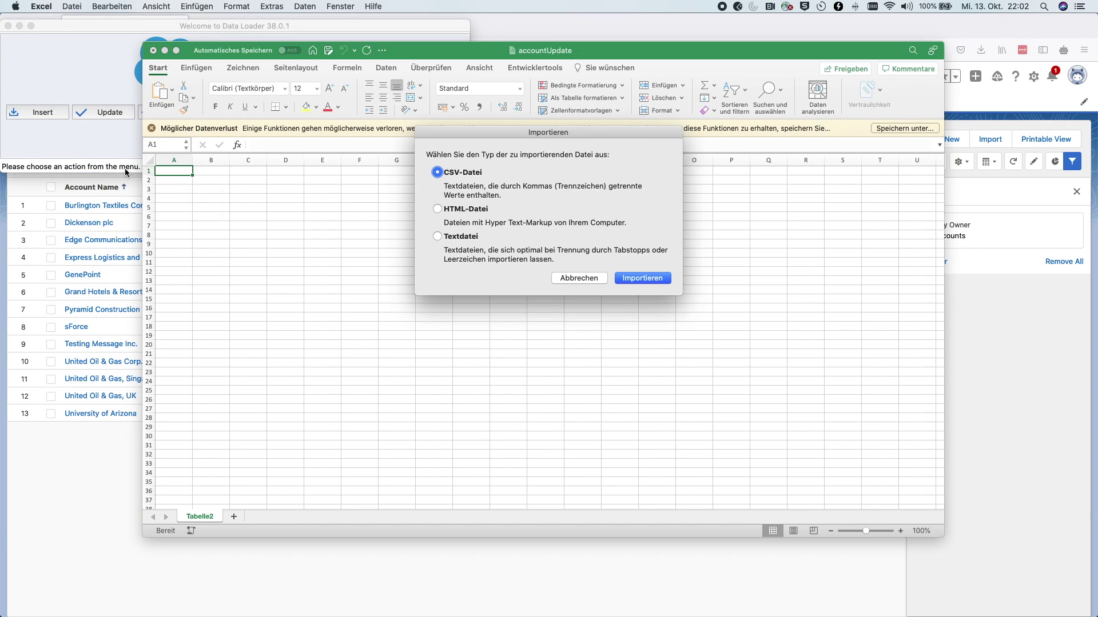
click(643, 278)
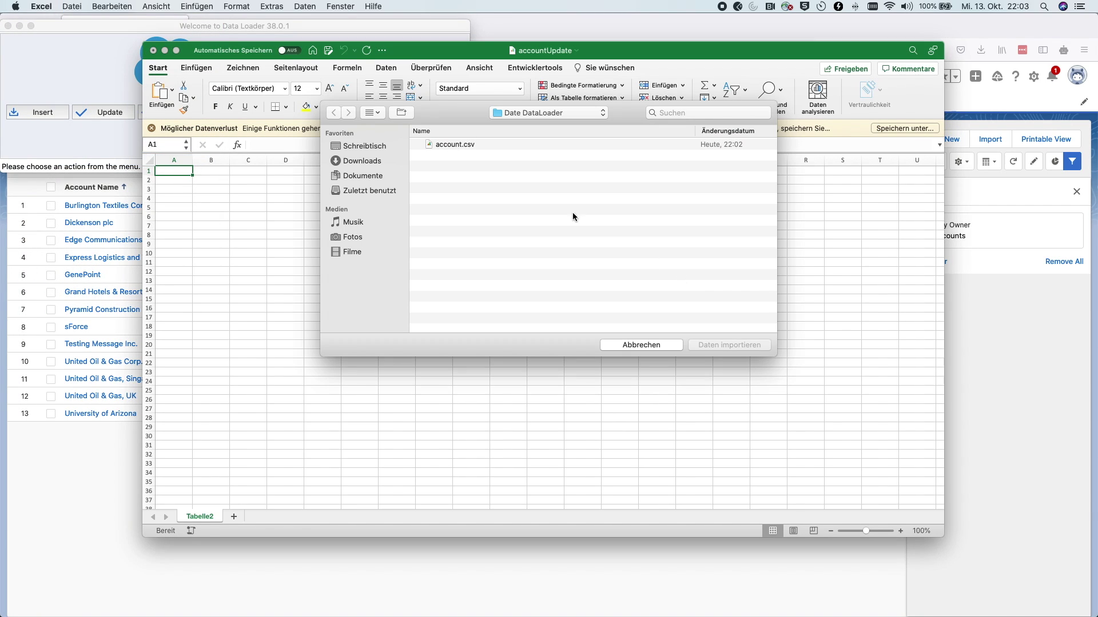
click(458, 148)
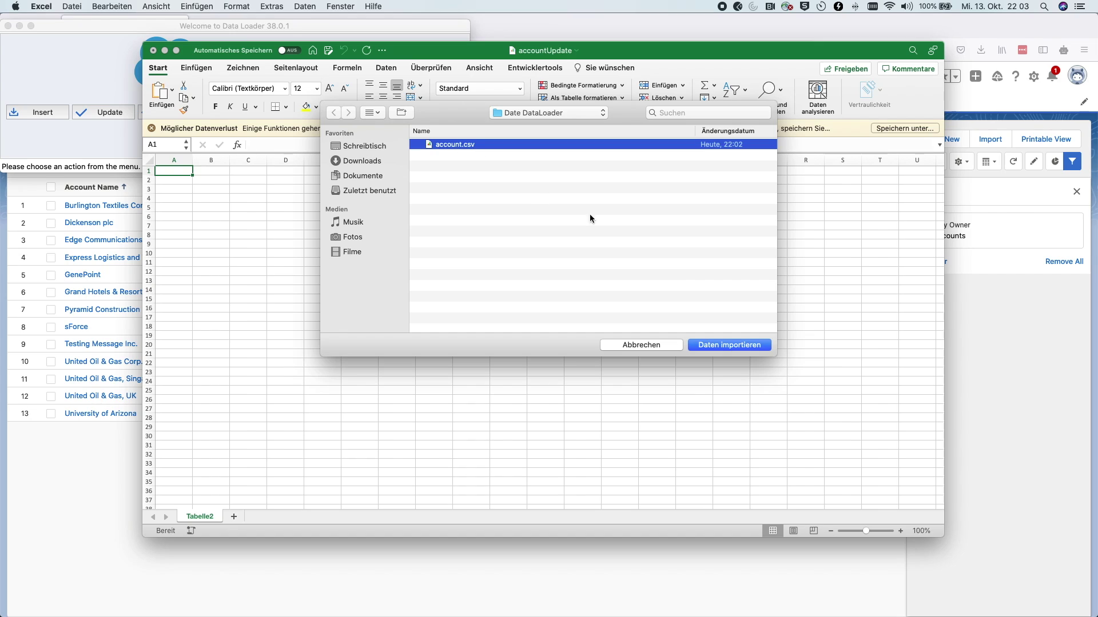
click(725, 347)
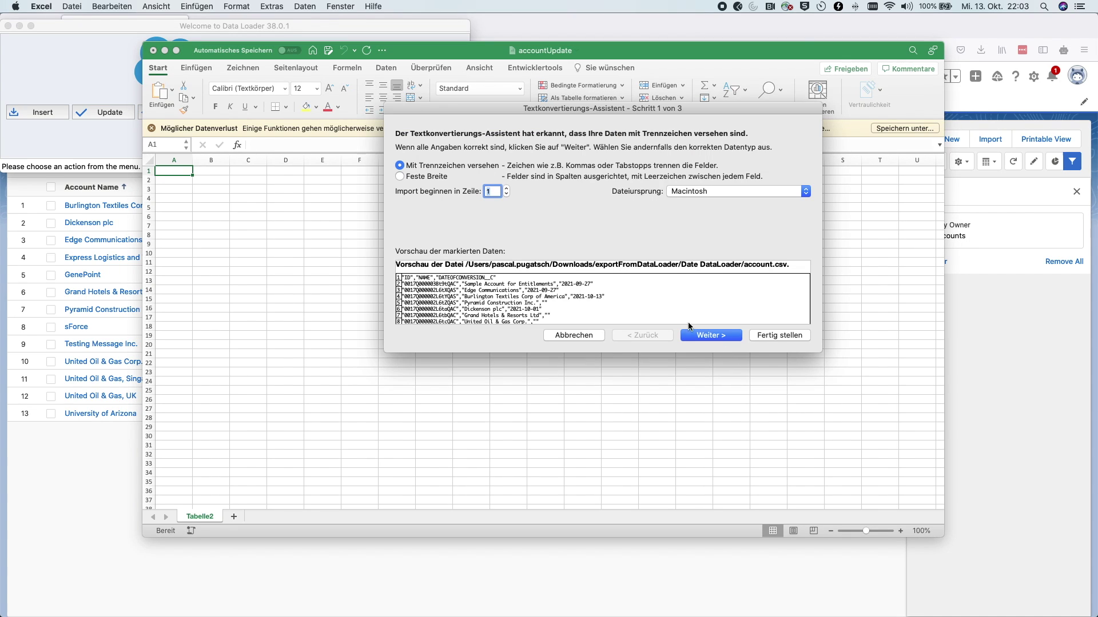
Step: Split the imported data at commas instead of tabs and place it at cell A1
click(723, 337)
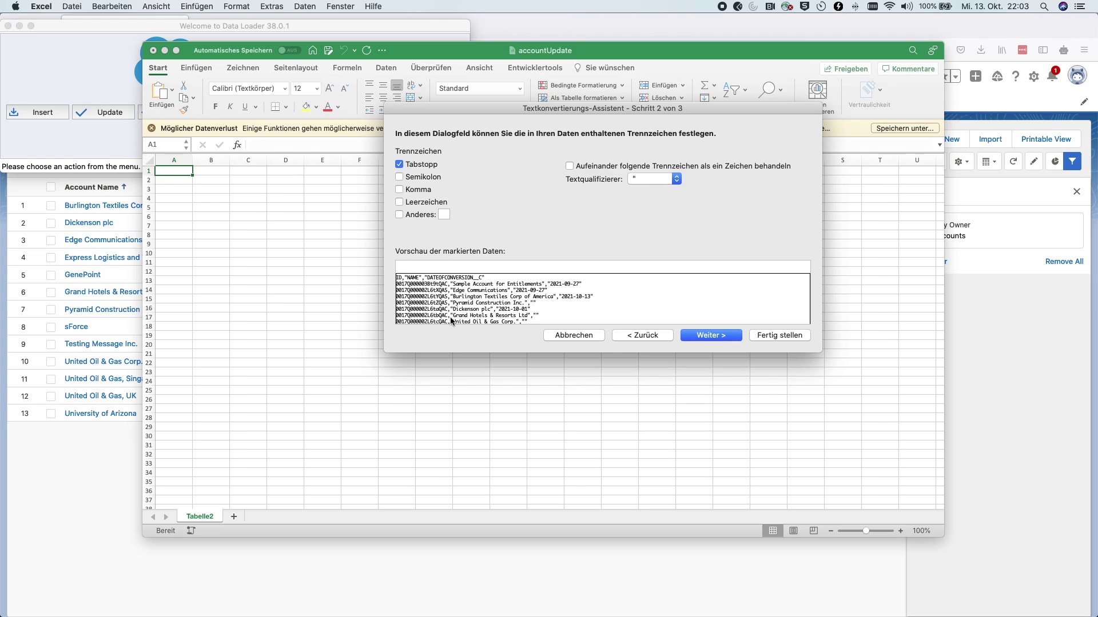
click(399, 190)
click(399, 164)
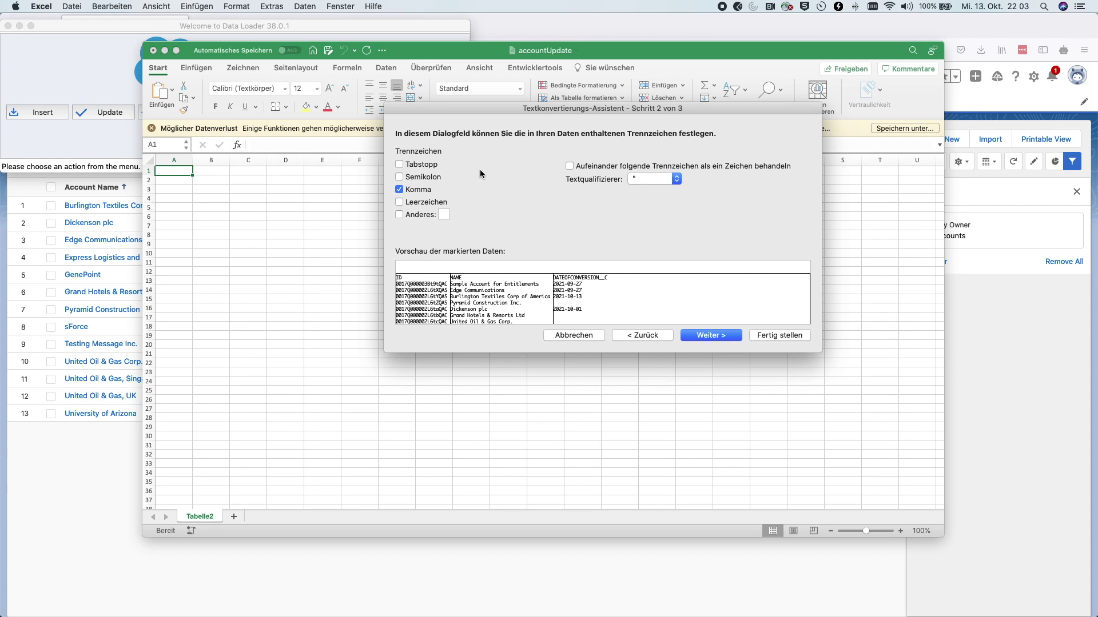
click(737, 339)
click(797, 335)
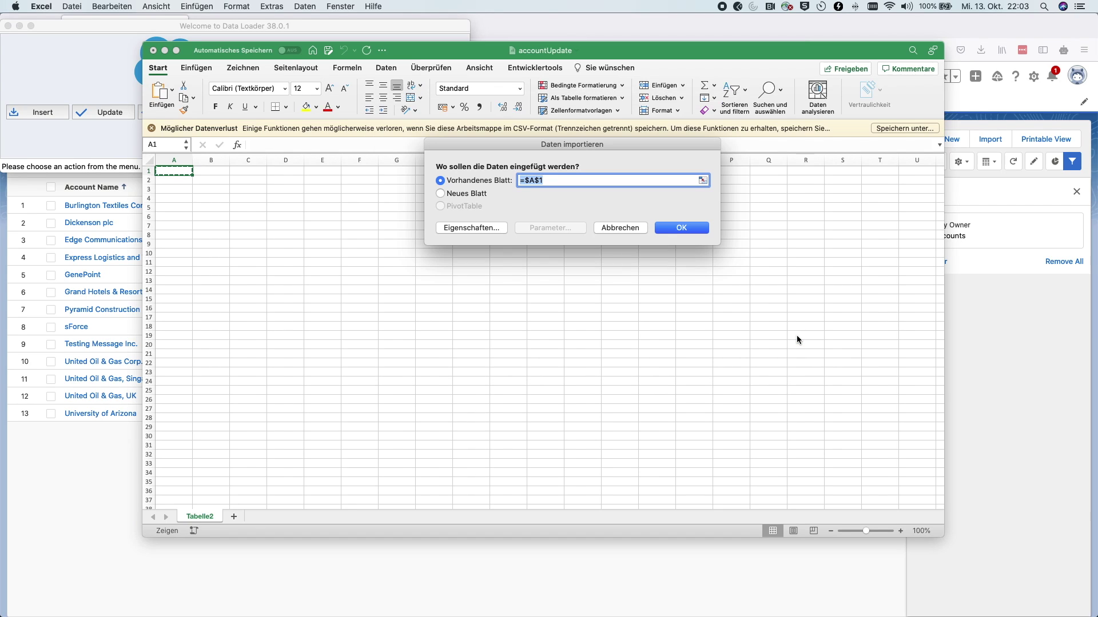
click(686, 228)
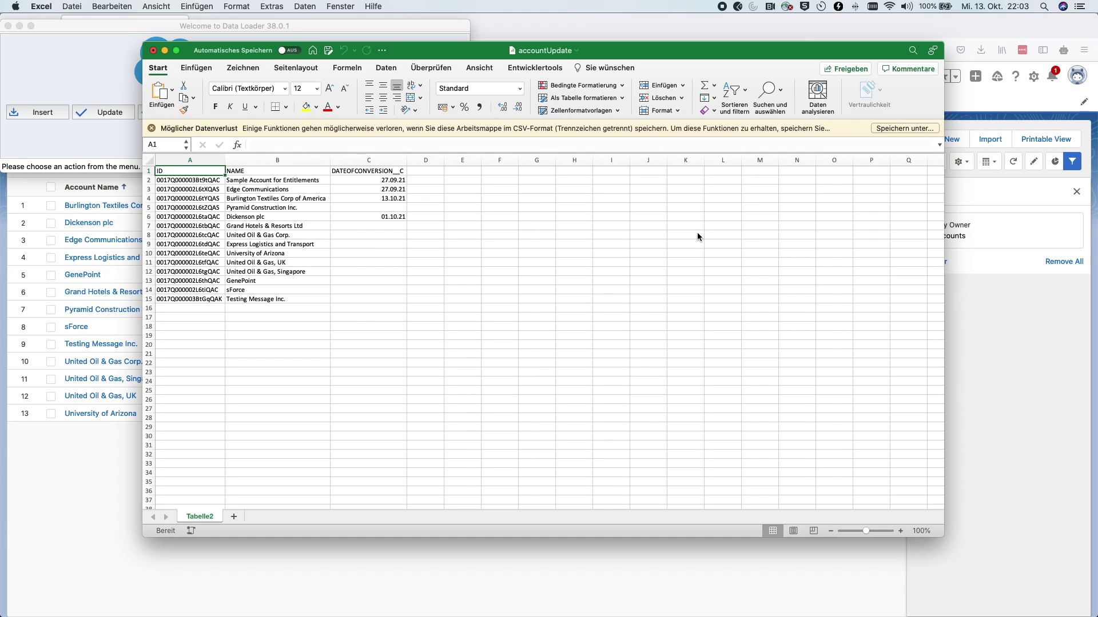
click(394, 182)
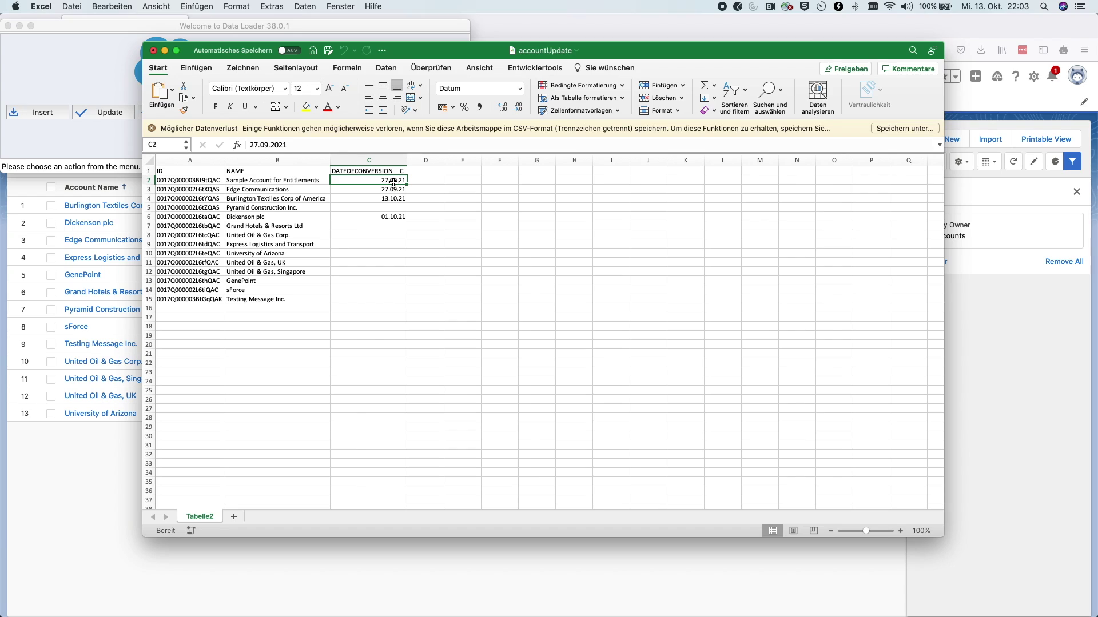
click(392, 190)
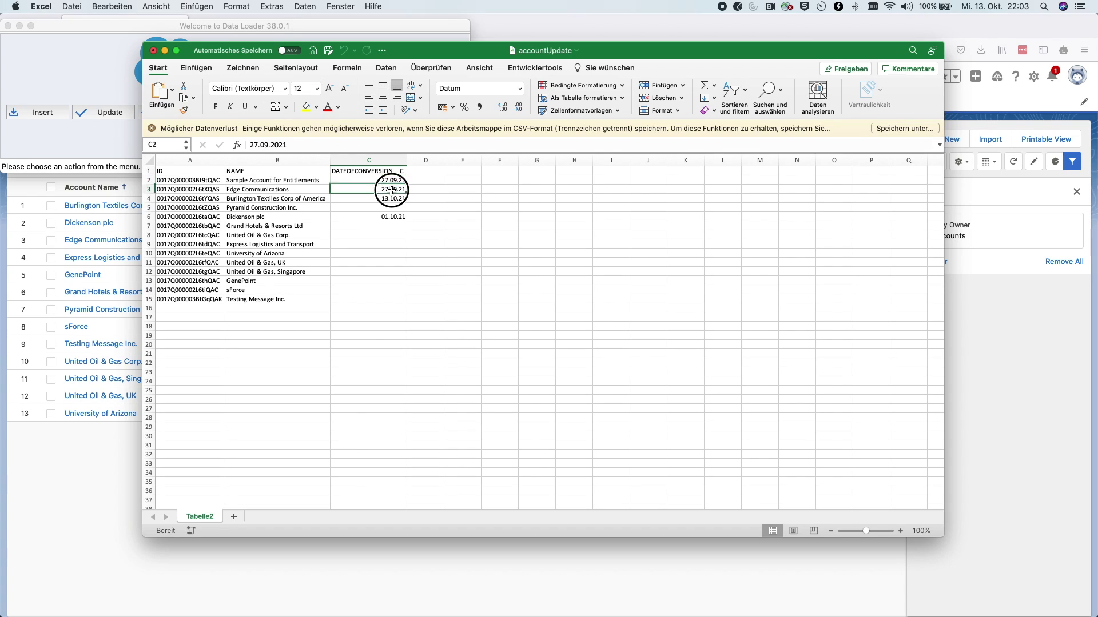
click(392, 200)
click(390, 217)
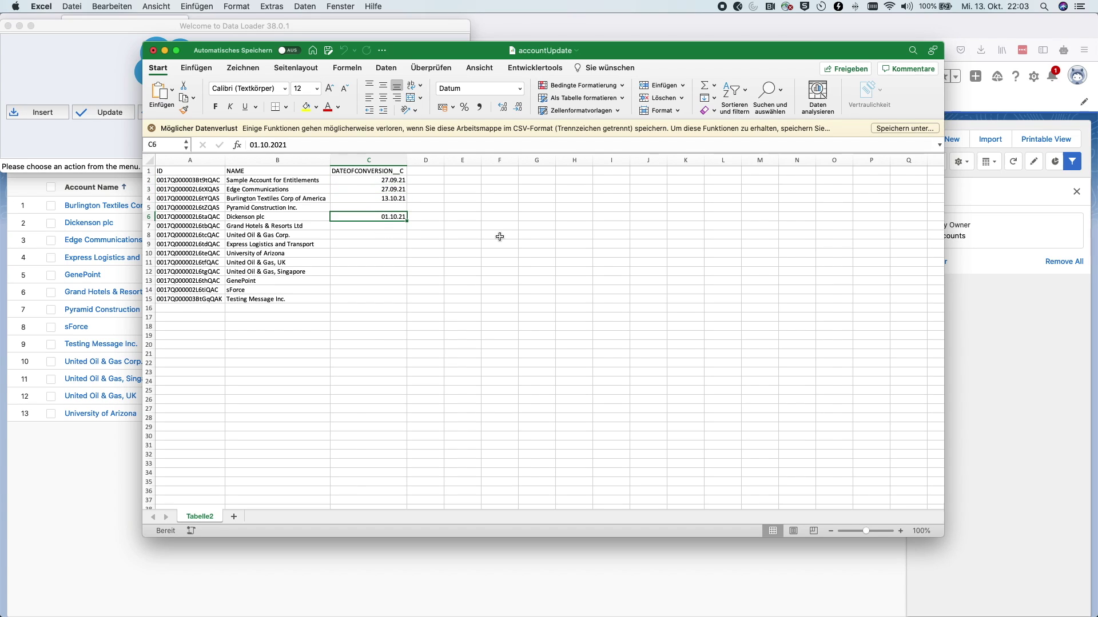
mouse_move(3, 103)
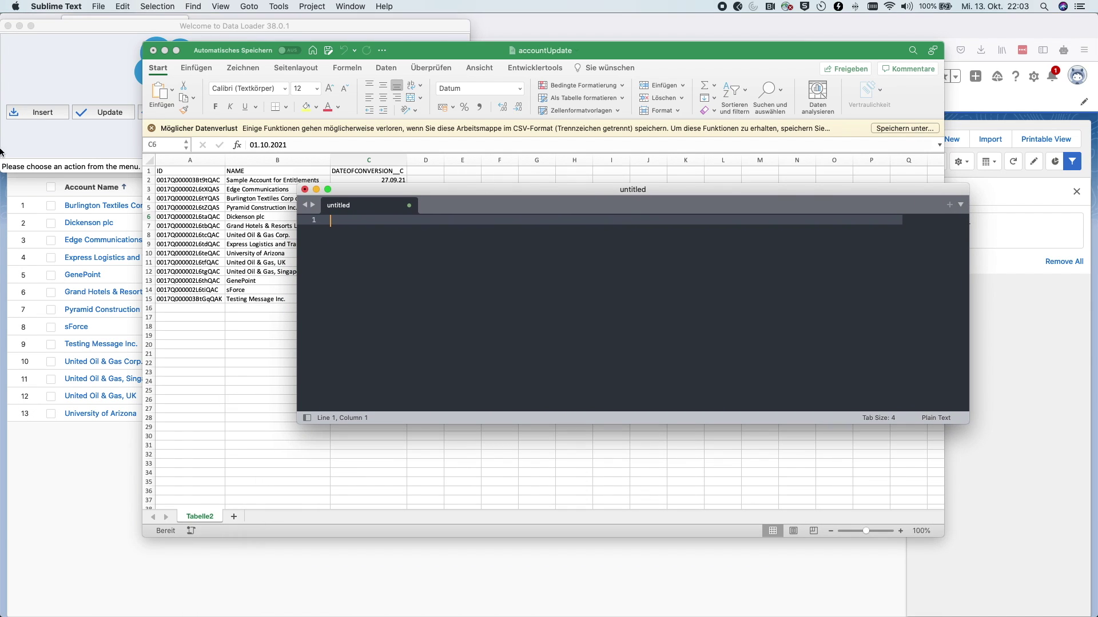
Step: Open account.csv from the Date DataLoader folder in Sublime Text
click(27, 28)
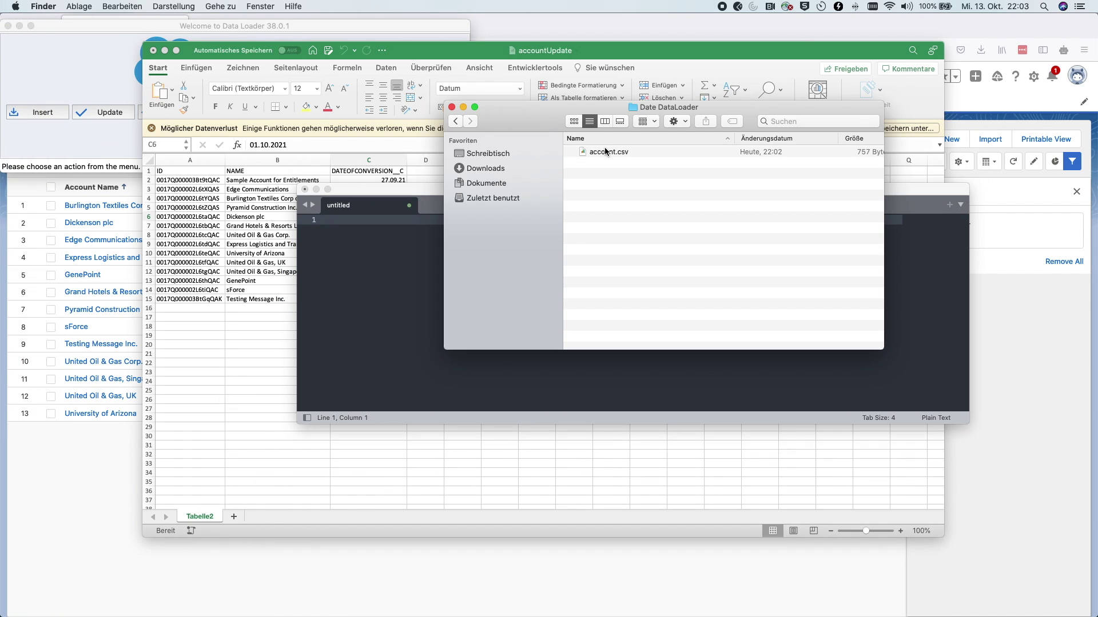
drag(597, 164, 375, 282)
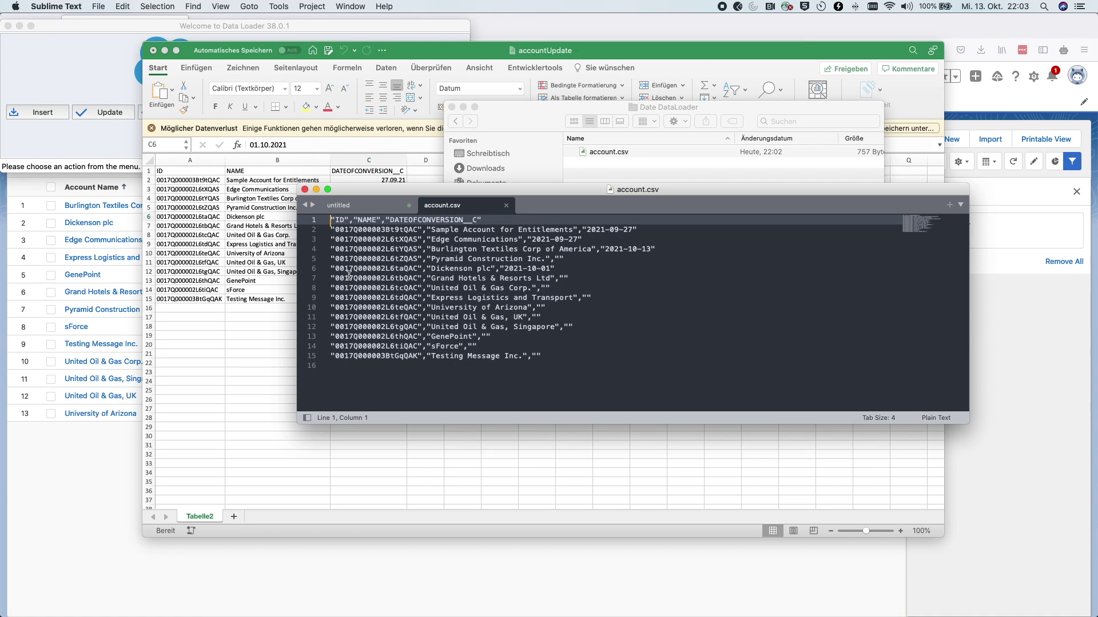
drag(586, 230, 633, 230)
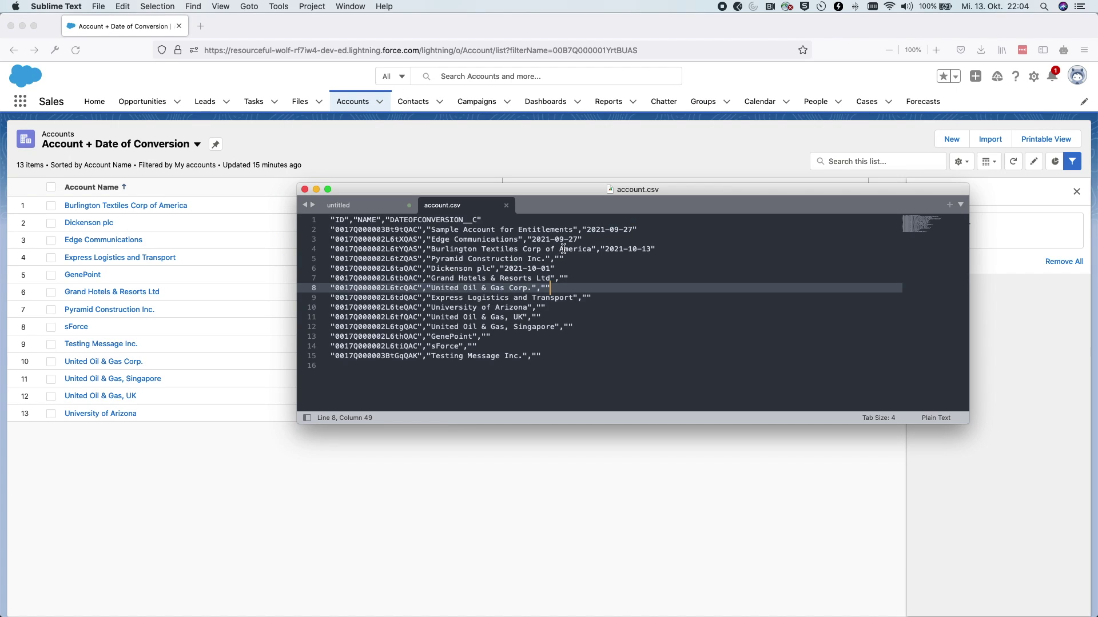
Step: Inspect the quoted dates on lines 2–4, such as 2021-09-27
click(568, 249)
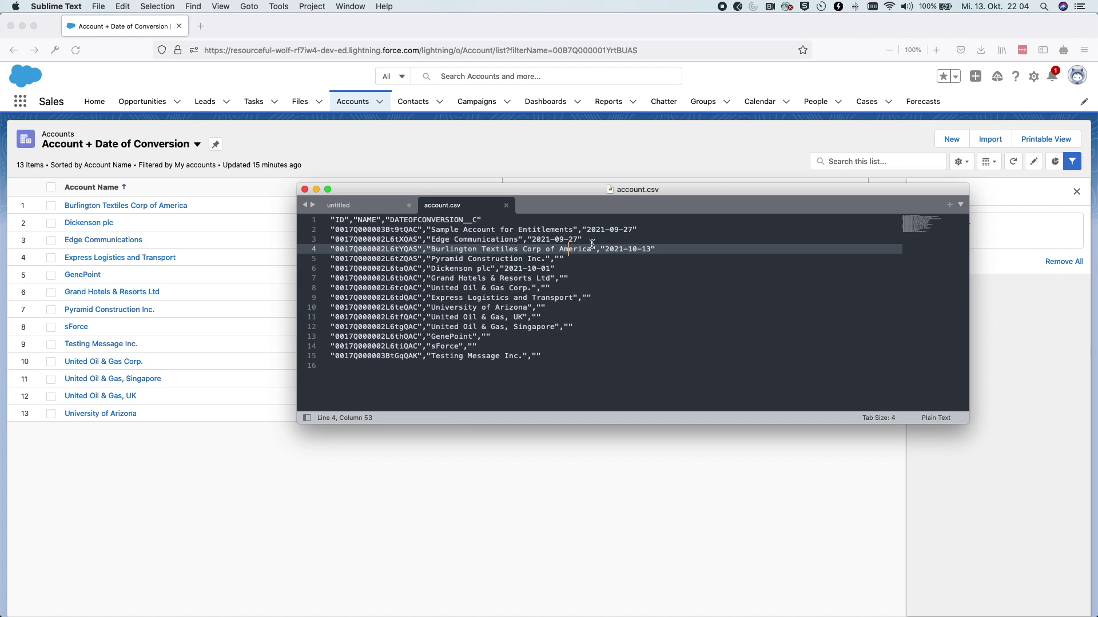
click(591, 239)
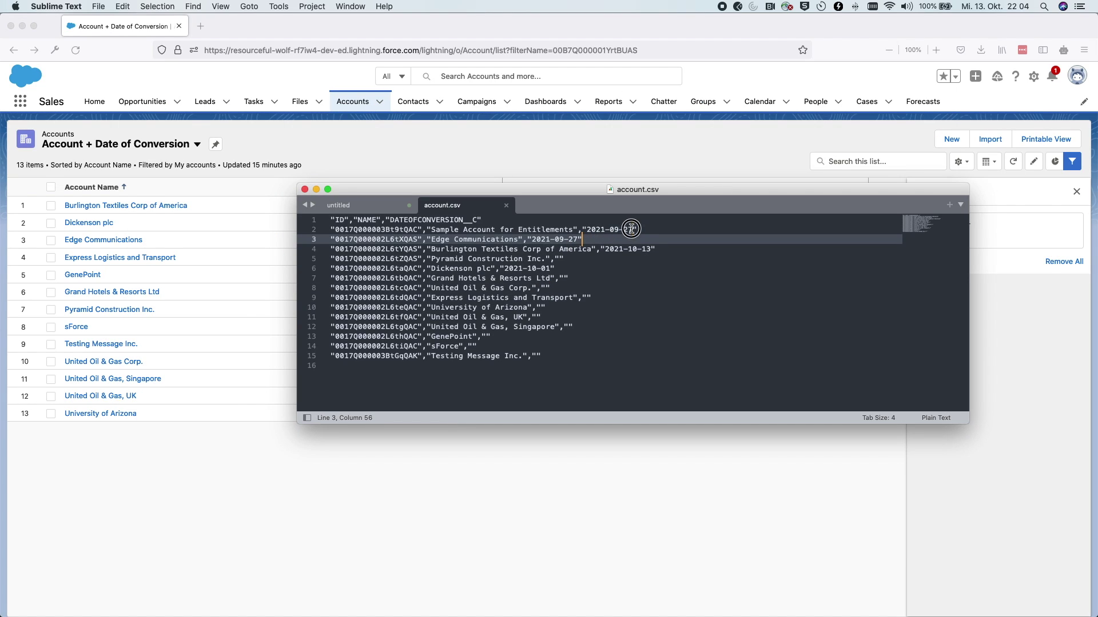
drag(632, 230, 587, 230)
click(592, 231)
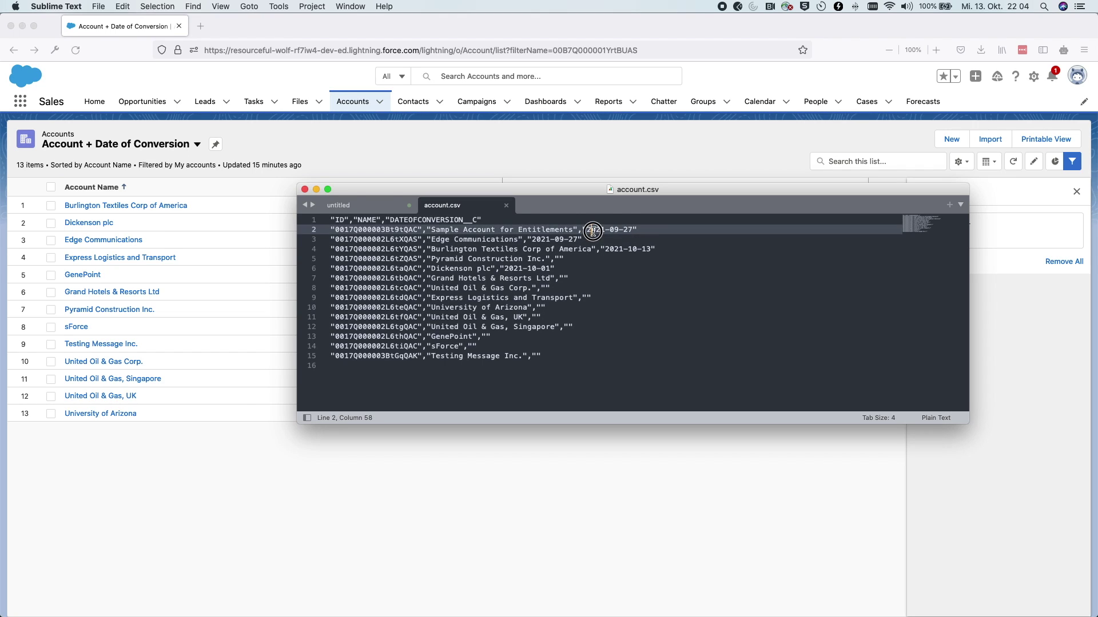
double_click(628, 229)
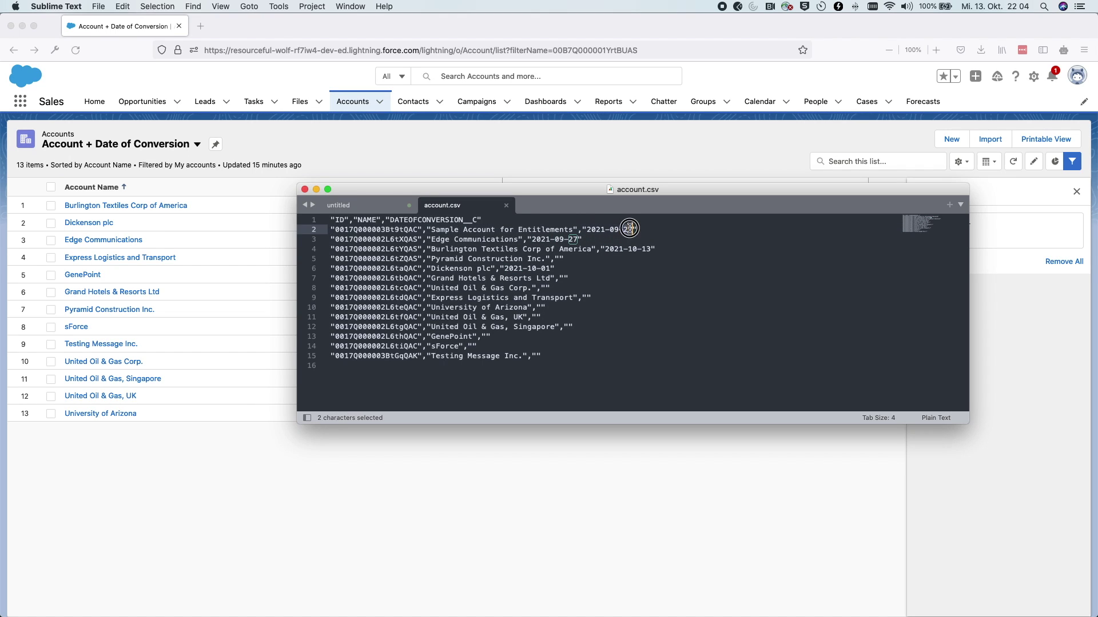
click(659, 230)
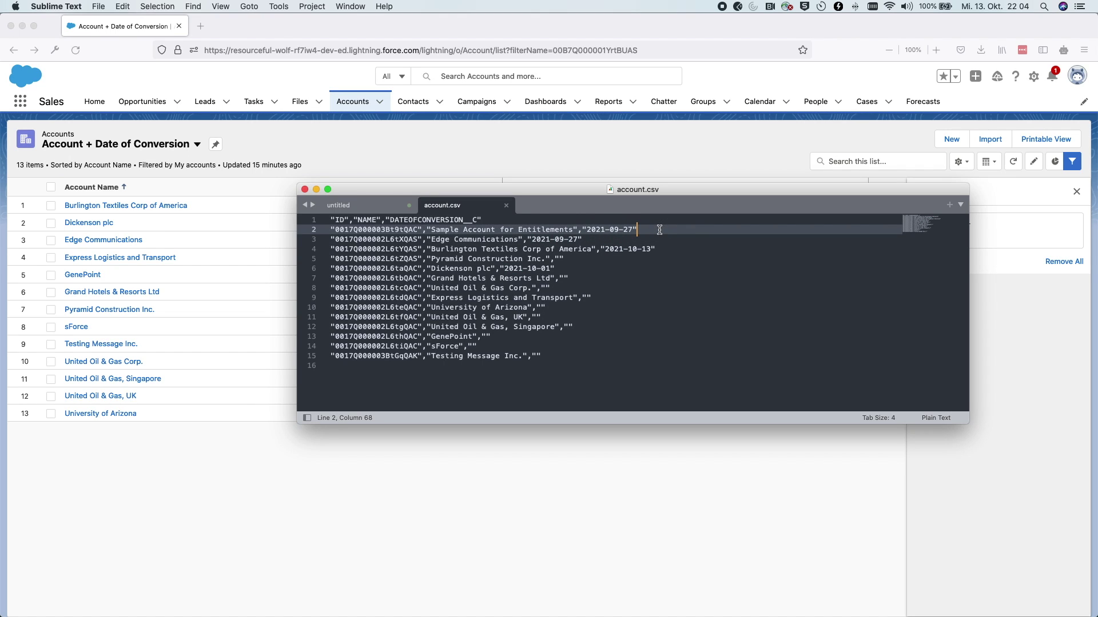
mouse_move(3, 532)
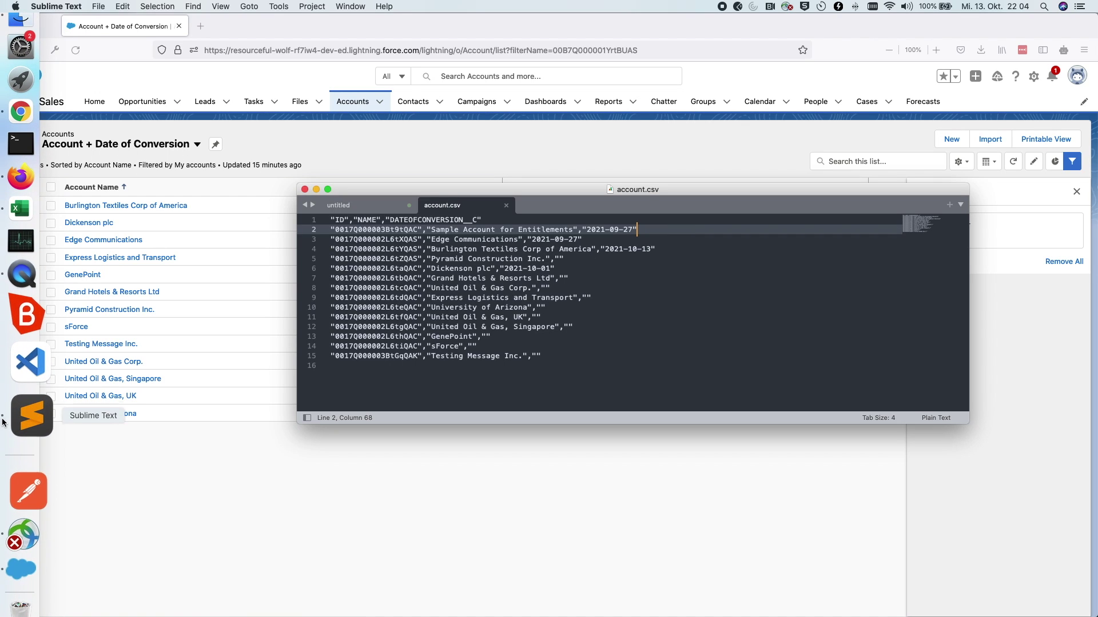
click(18, 252)
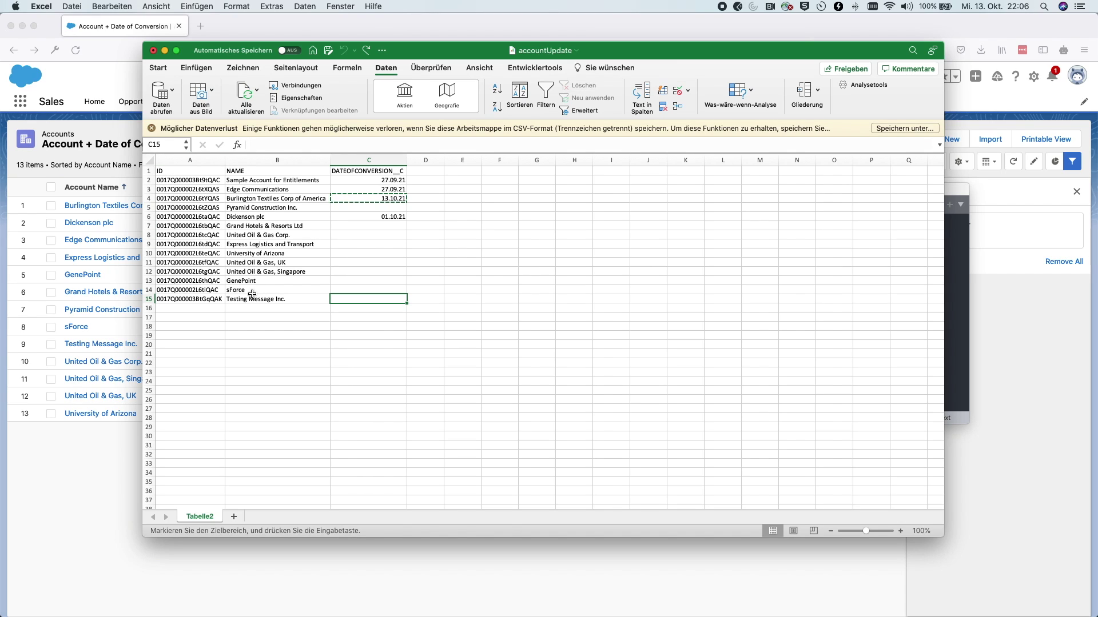
Step: Fill the date from C4 down into C5 as 14.10.21
click(397, 199)
drag(406, 203, 405, 267)
click(401, 219)
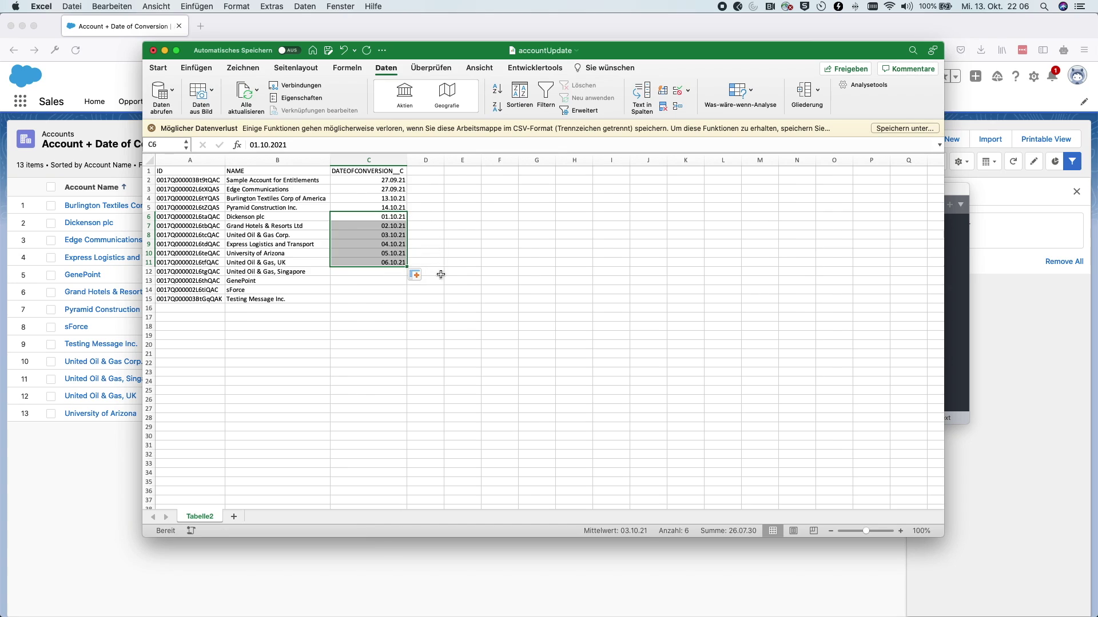
Step: Copy 27.09.21 from C2 into C12–C15, then change C12 to 28.09.21
click(386, 182)
key(super+c)
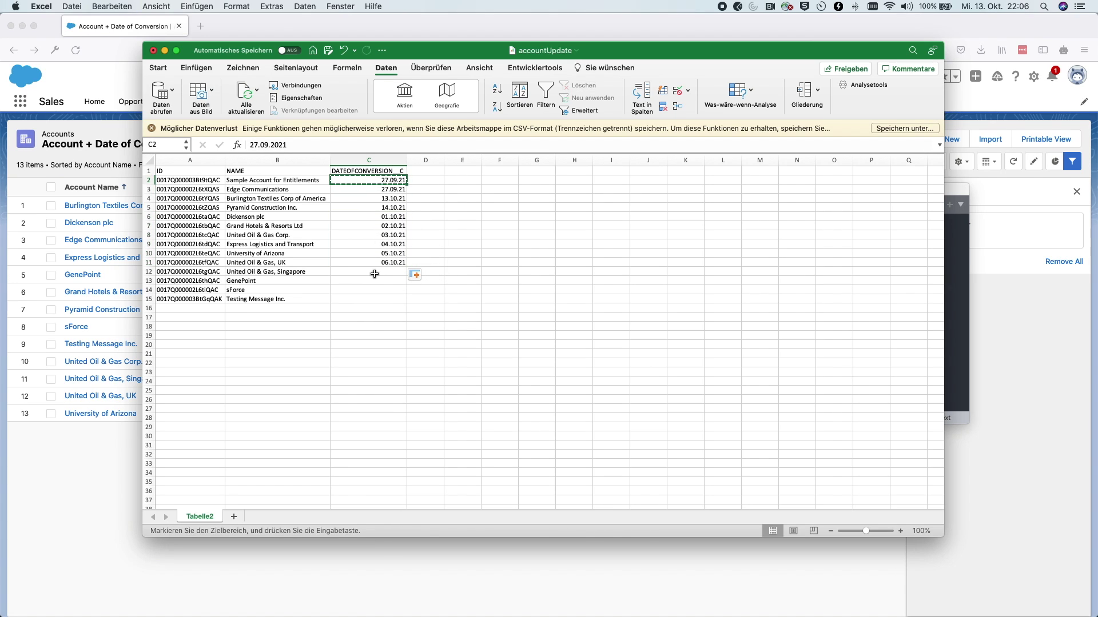
drag(373, 273, 377, 302)
key(super+v)
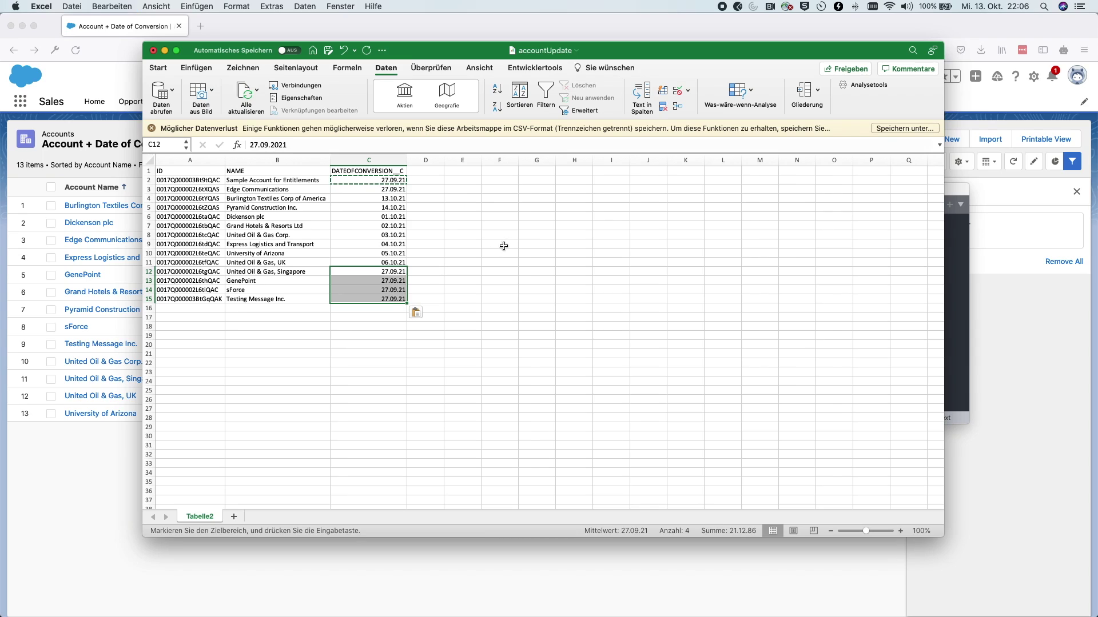
click(394, 271)
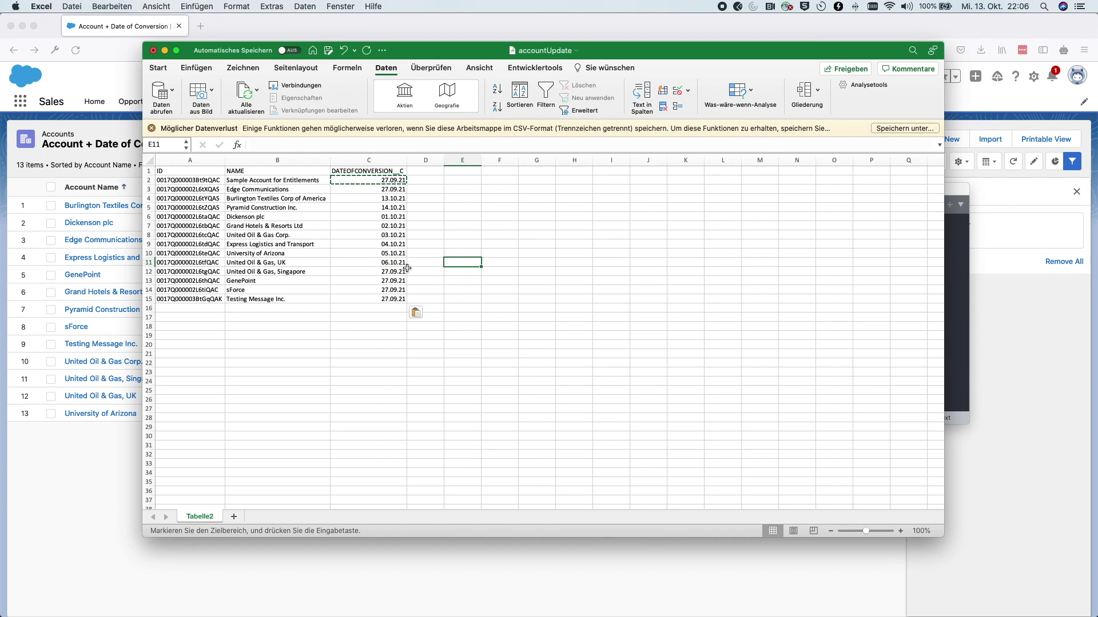
click(258, 143)
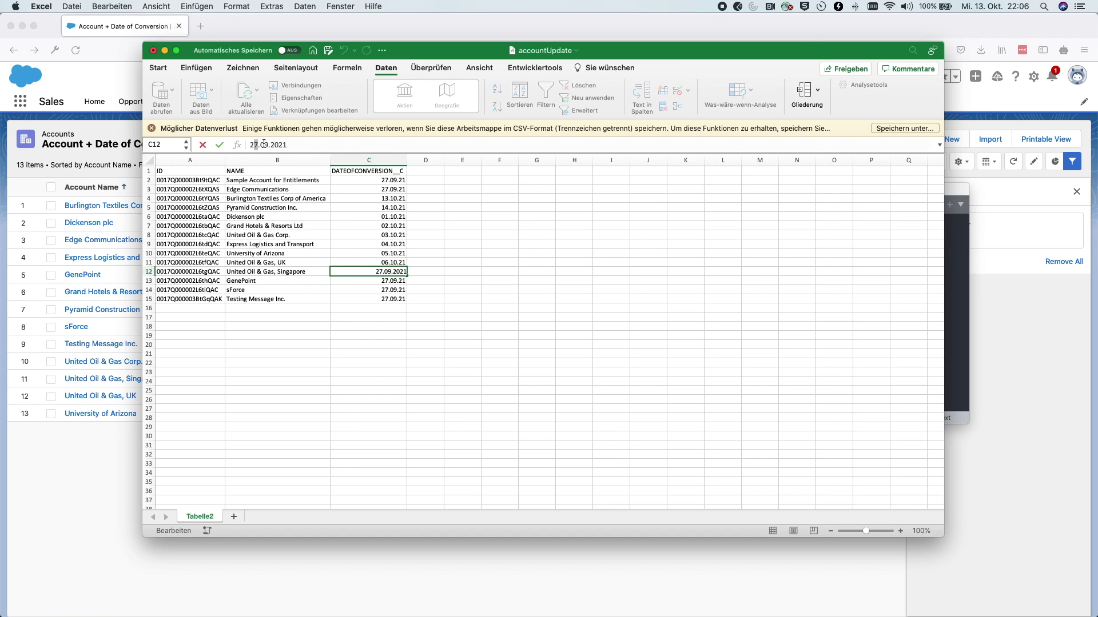
key(Return)
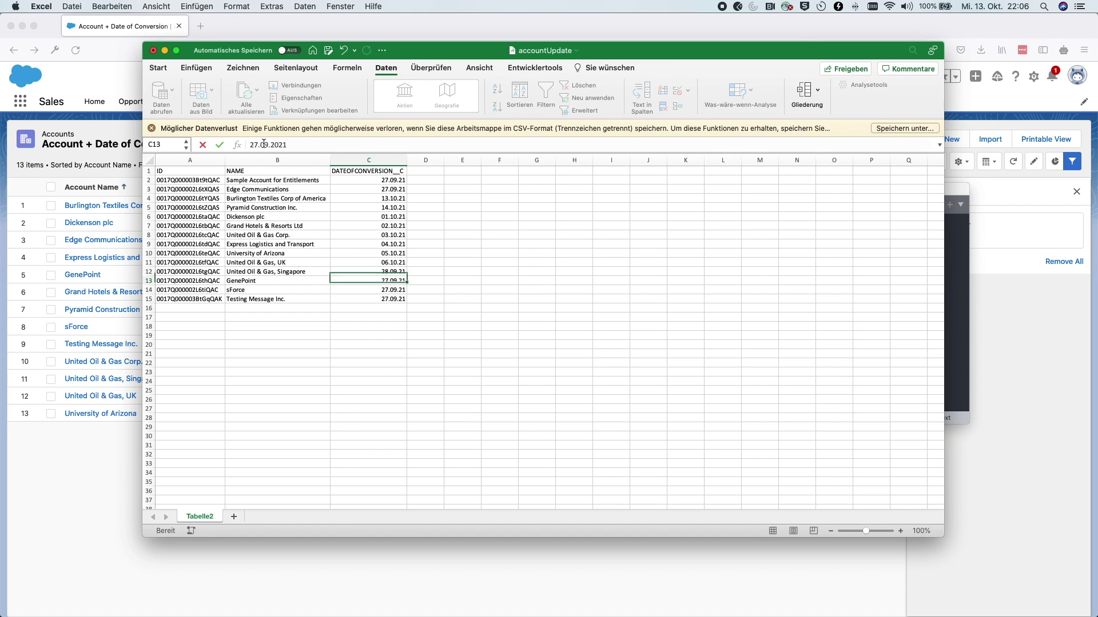
Step: Change Dickenson plc's date in C6 to 01.10.2020 and select dates C2:C15
click(372, 216)
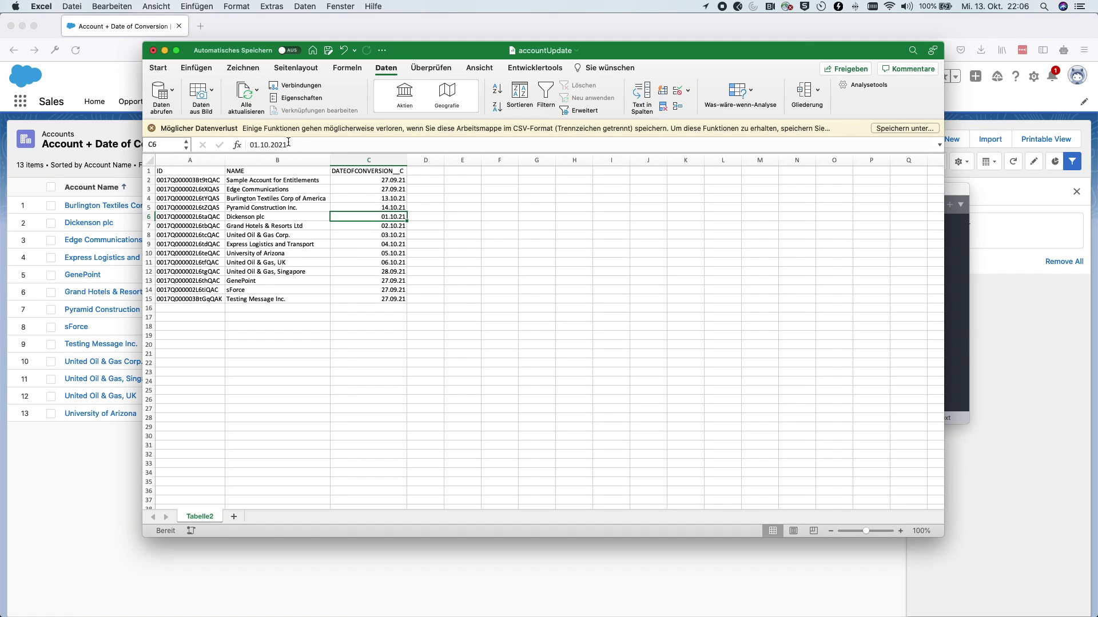
drag(284, 143, 300, 145)
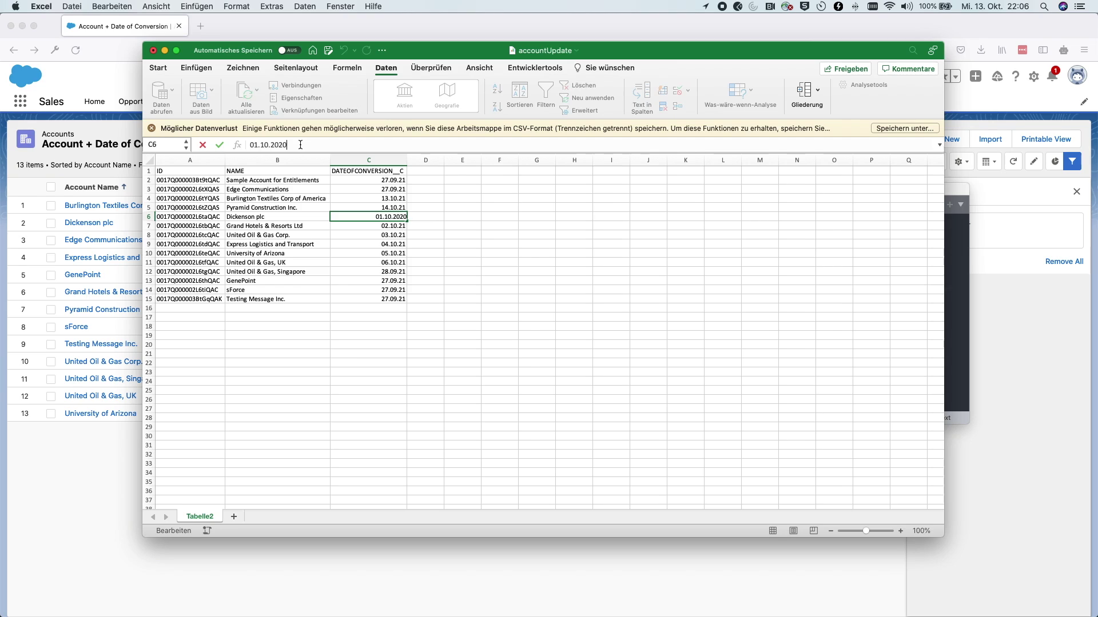
key(Return)
click(455, 208)
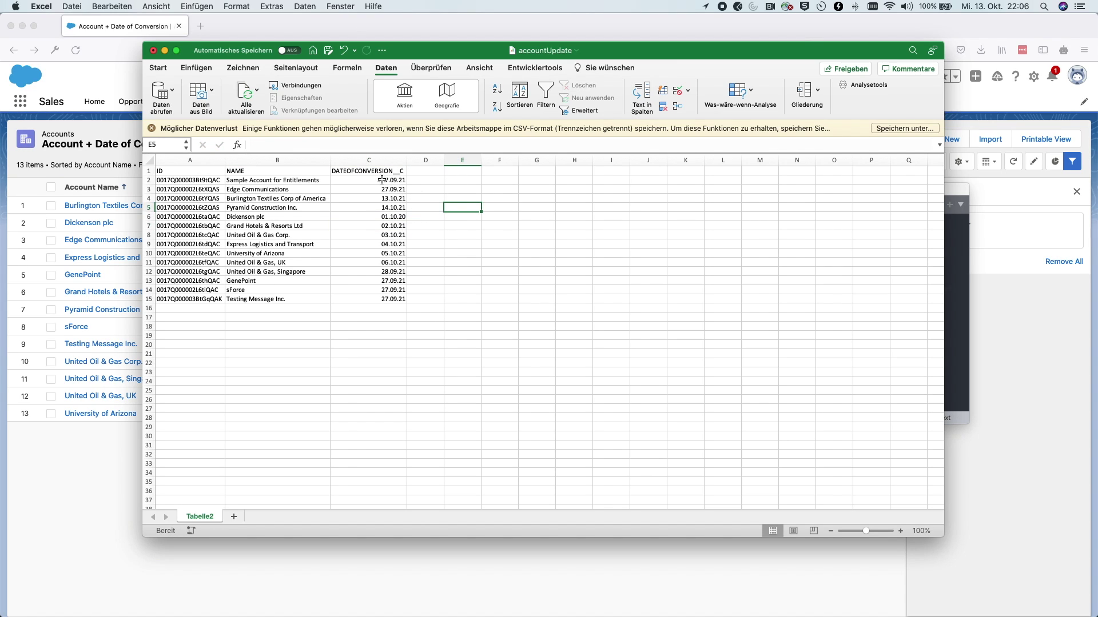
drag(382, 180, 375, 298)
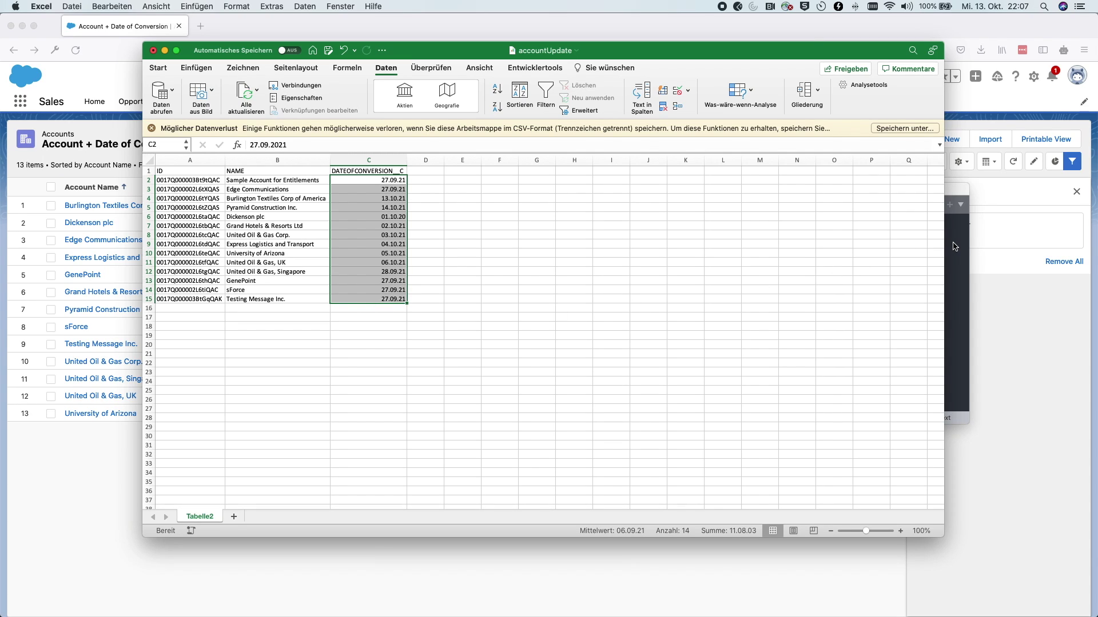
click(954, 246)
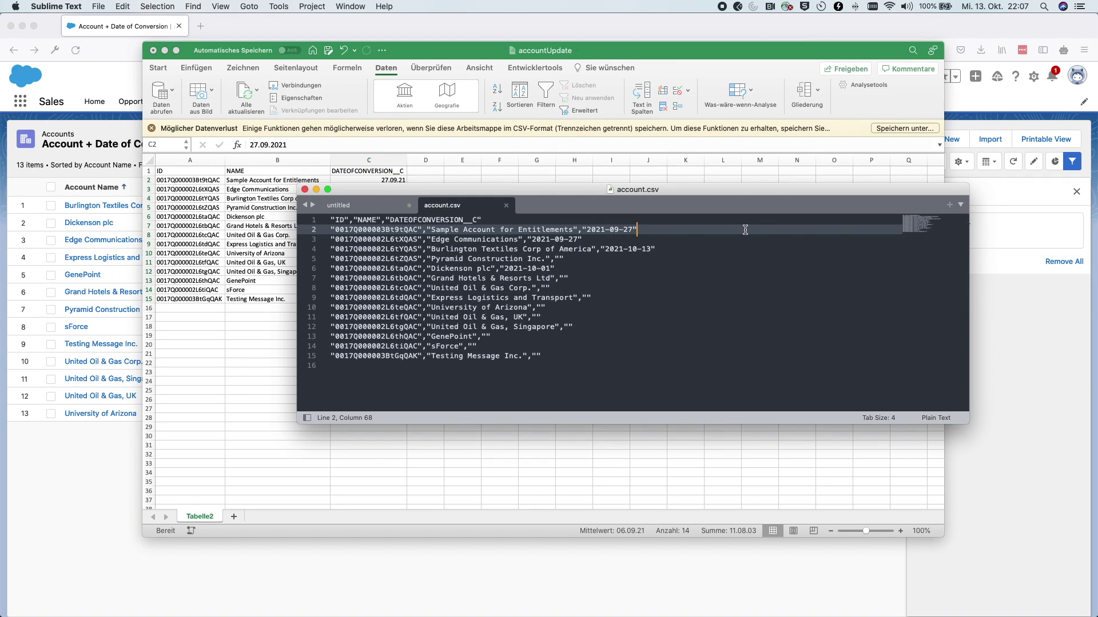
drag(633, 229, 586, 229)
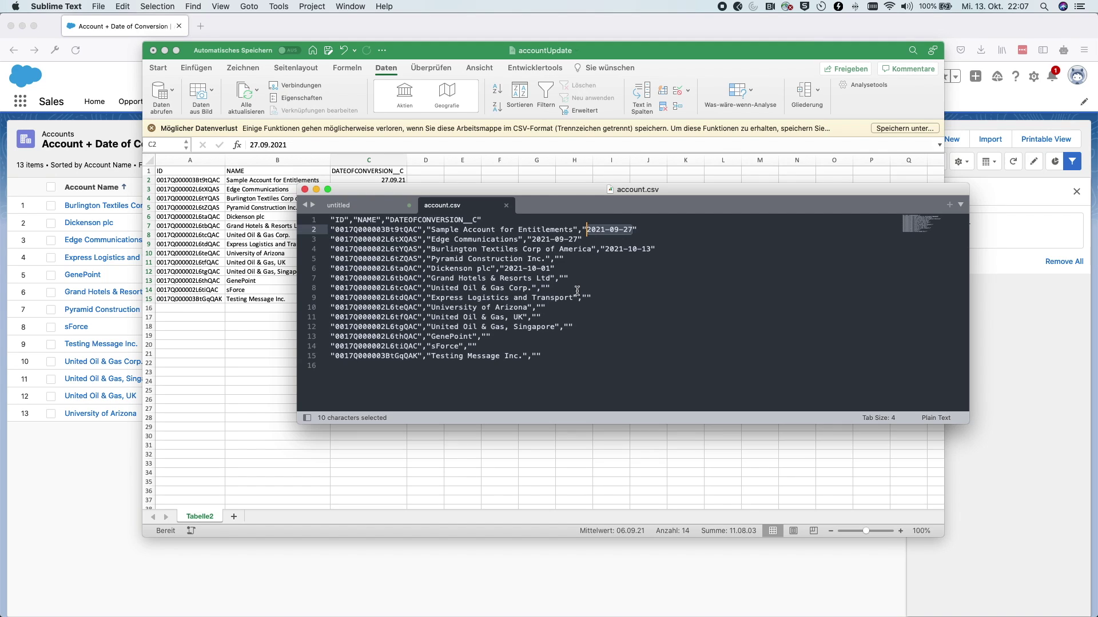
click(268, 336)
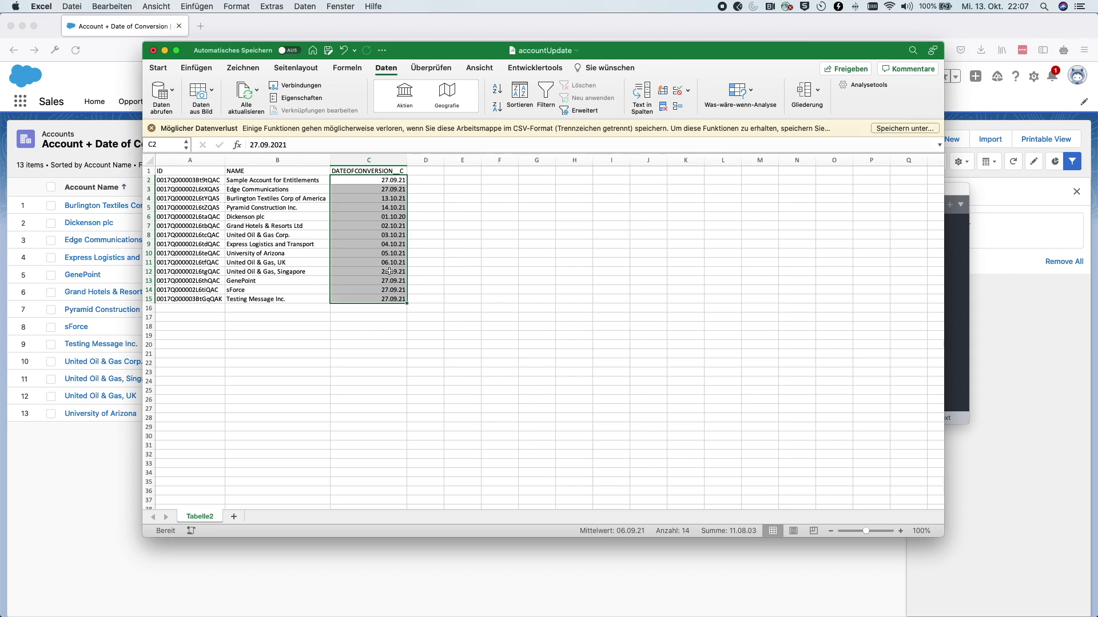
click(382, 220)
drag(389, 179, 383, 299)
Step: Format the column C dates with the 2012-03-14 date type via Format Cells
click(237, 7)
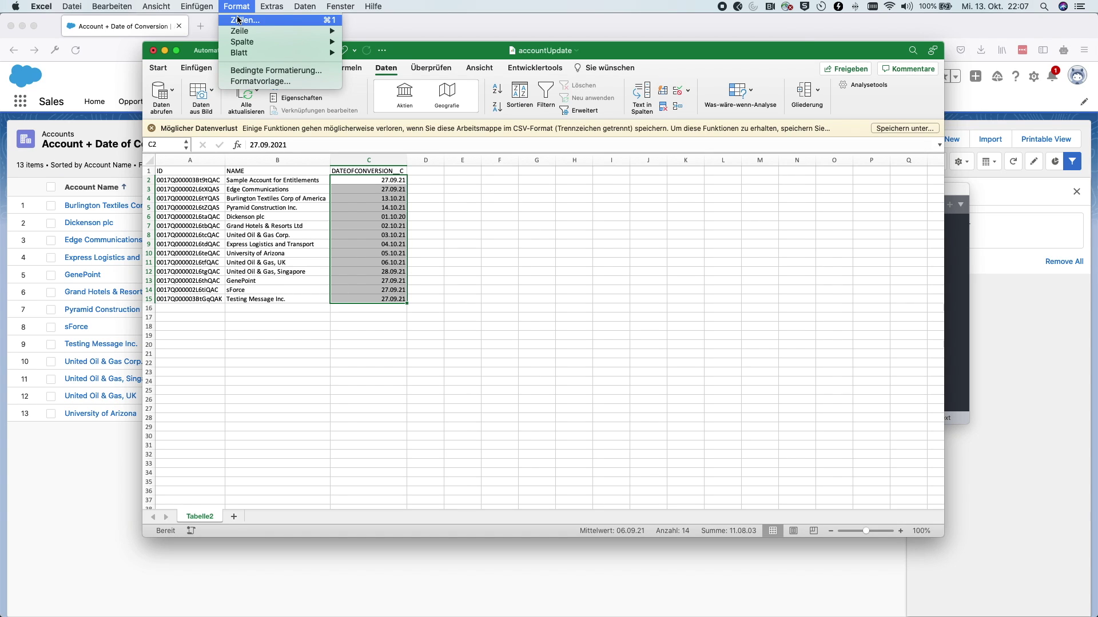
click(238, 20)
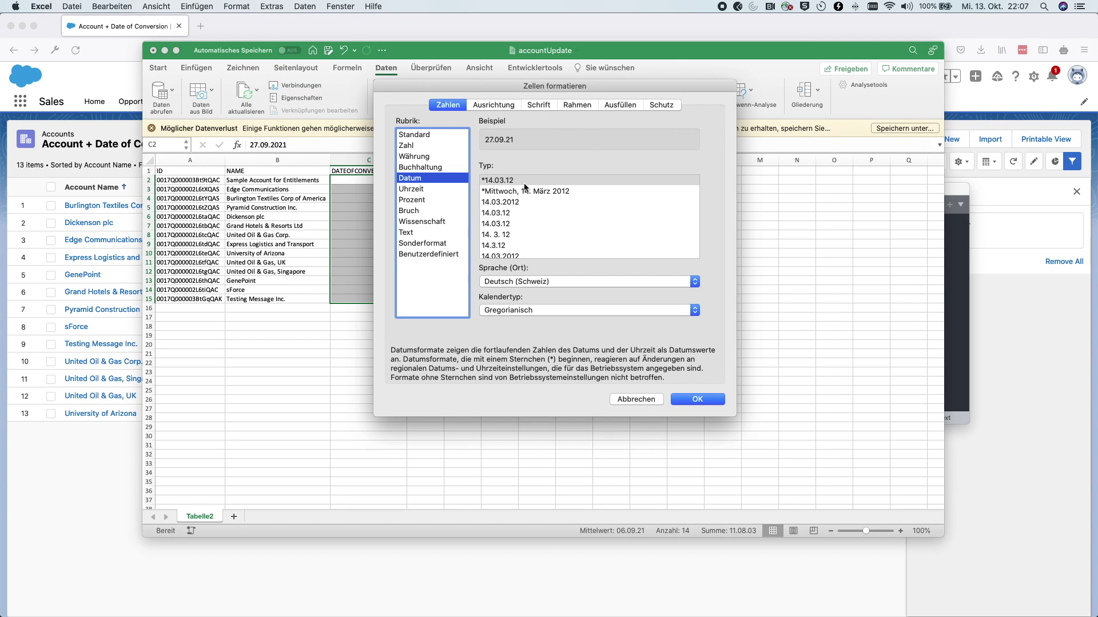
scroll(513, 198, down, 5)
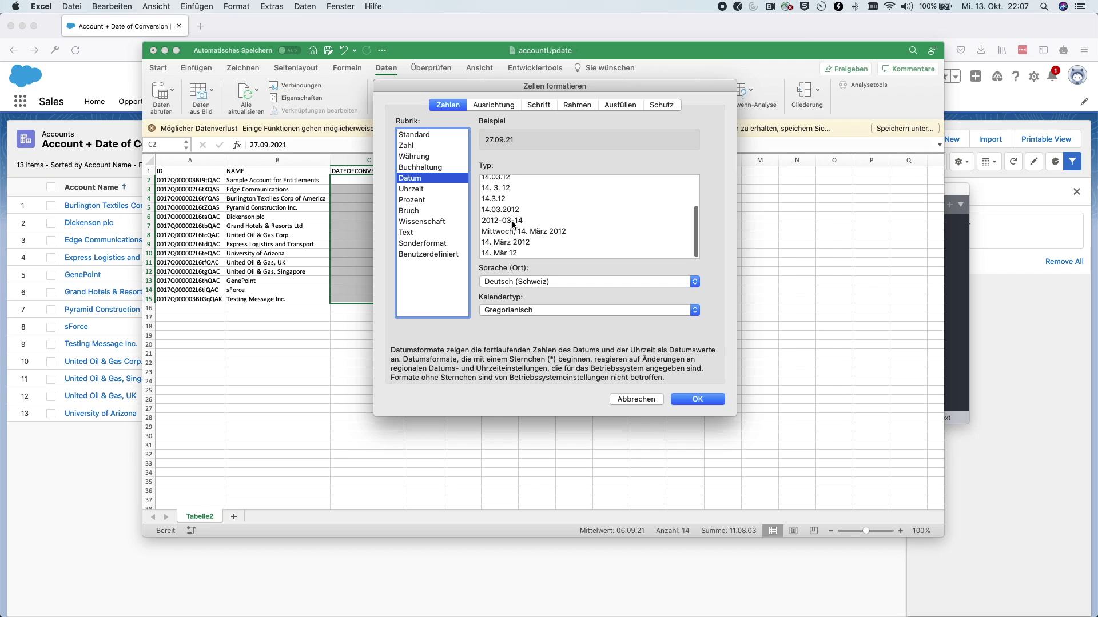
click(511, 220)
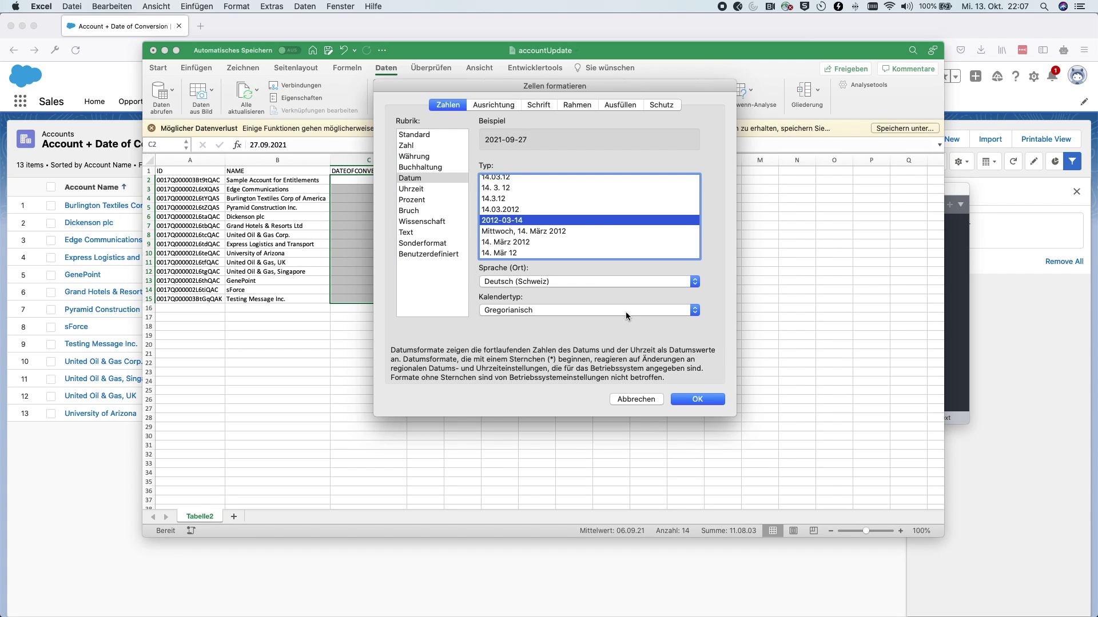
click(697, 400)
click(578, 372)
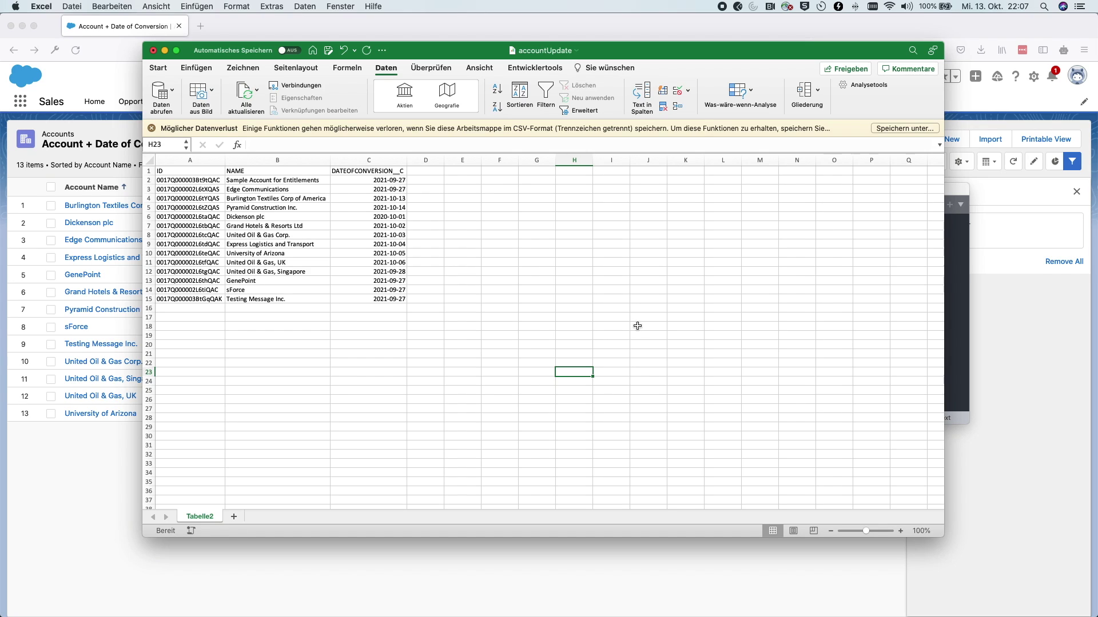
click(72, 6)
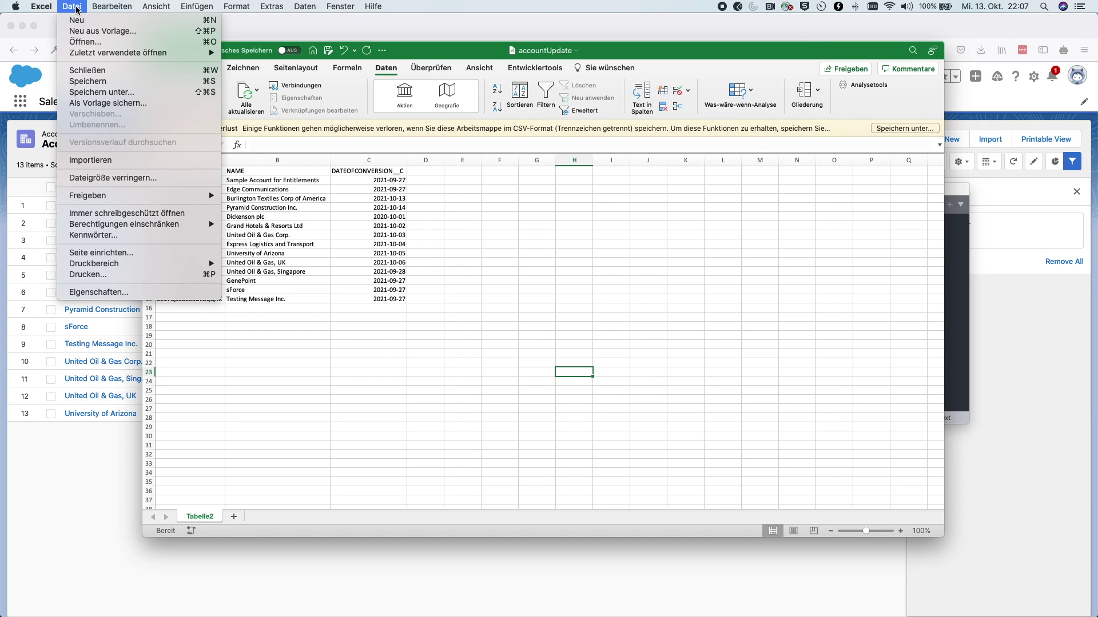
Step: Save the sheet as accountUpdate.csv in CSV UTF-8 format in Date DataLoader
click(90, 94)
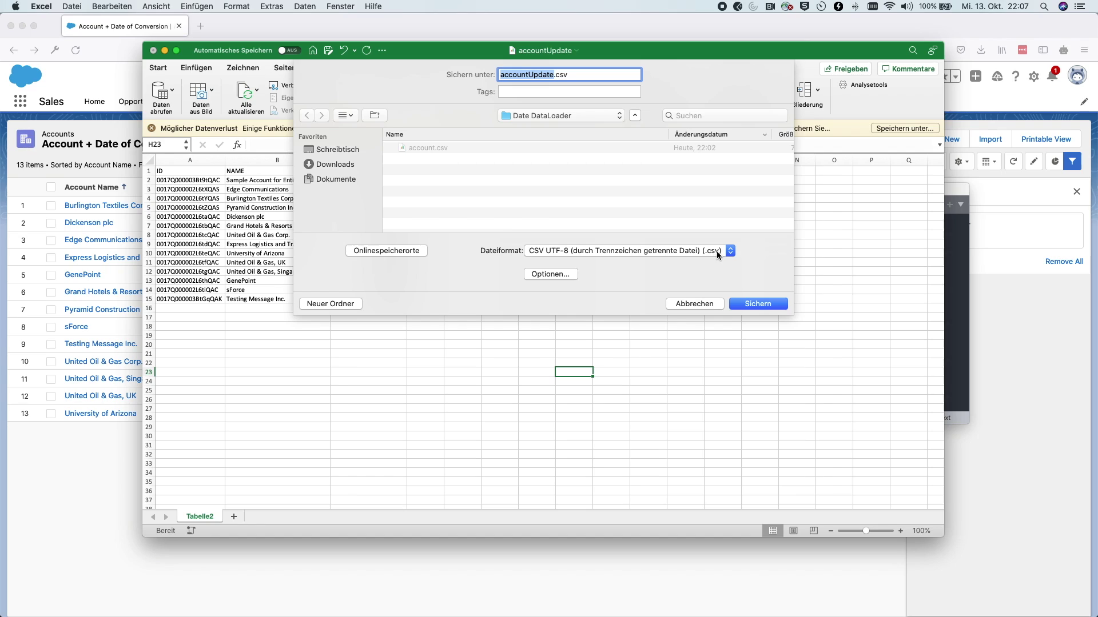
click(534, 75)
click(766, 304)
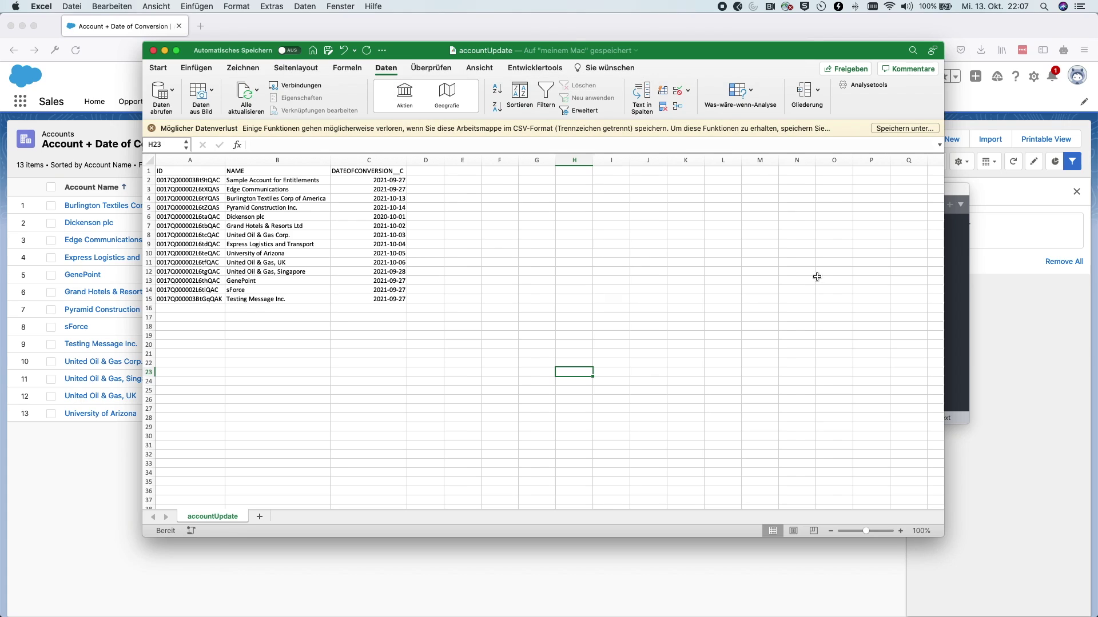
click(965, 285)
Step: Open accountUpdate.csv in Sublime Text and check the year-month-day dates on lines 7 and 8
double_click(537, 203)
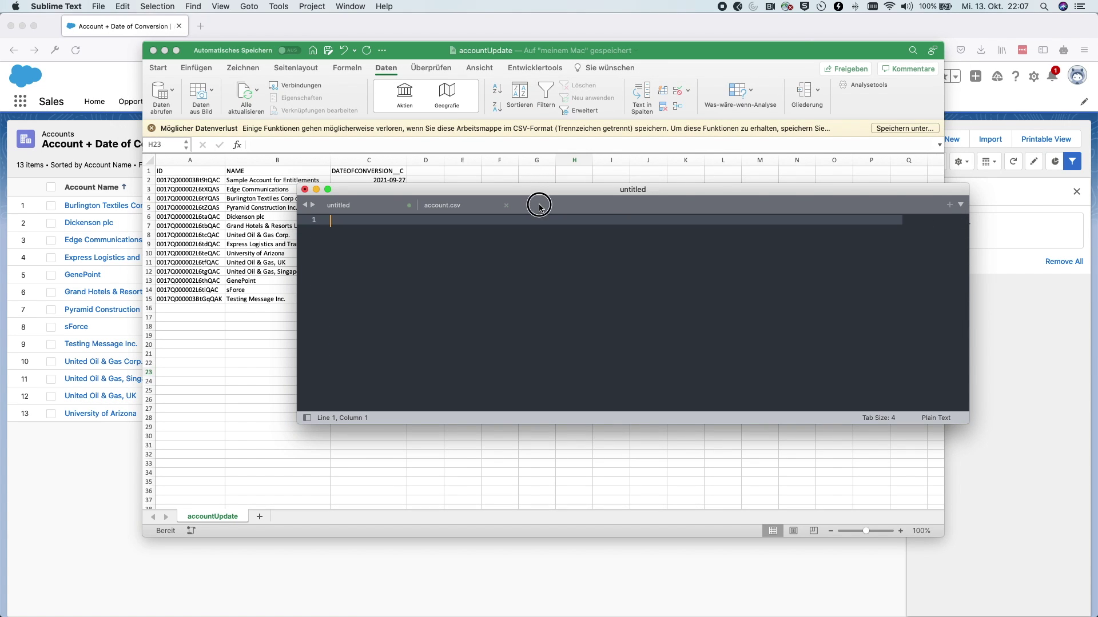
mouse_move(2, 142)
click(32, 61)
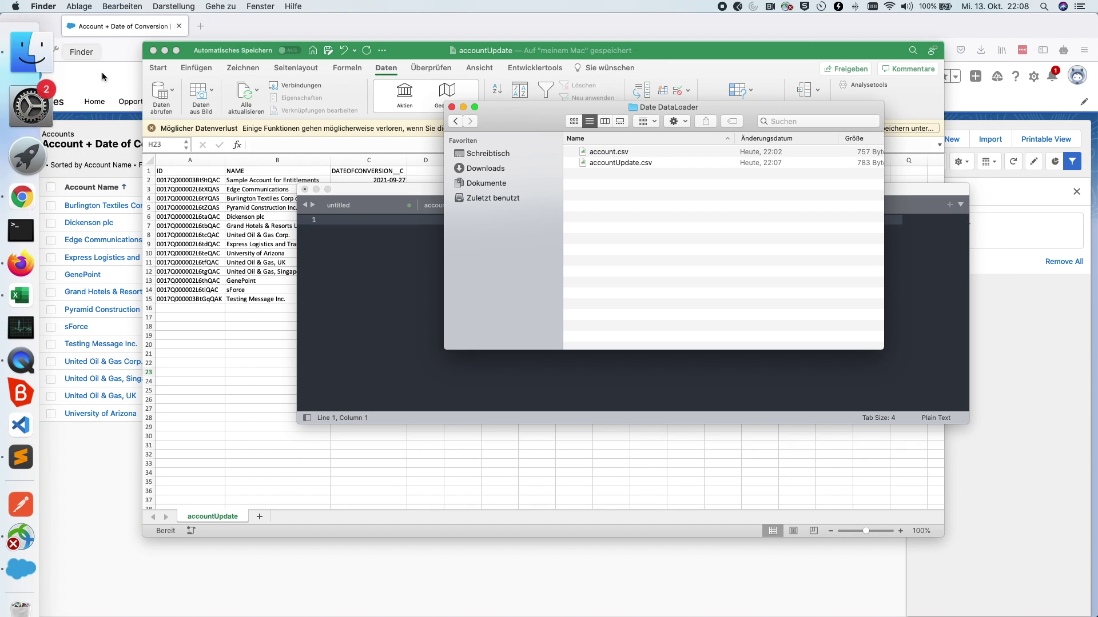
drag(629, 161, 390, 293)
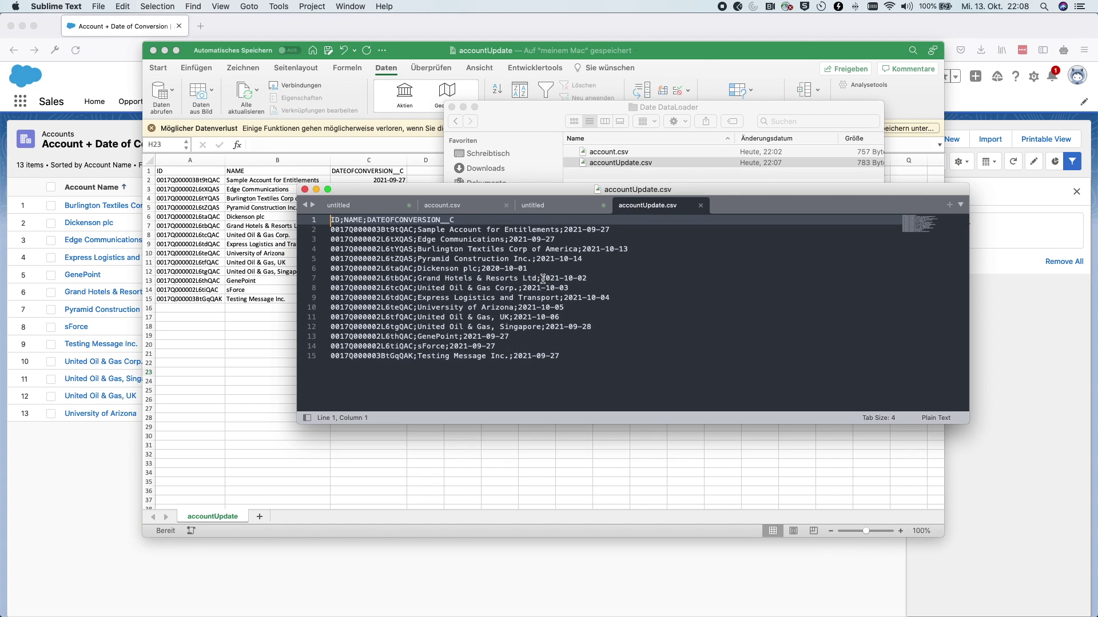
drag(541, 277, 582, 291)
click(635, 291)
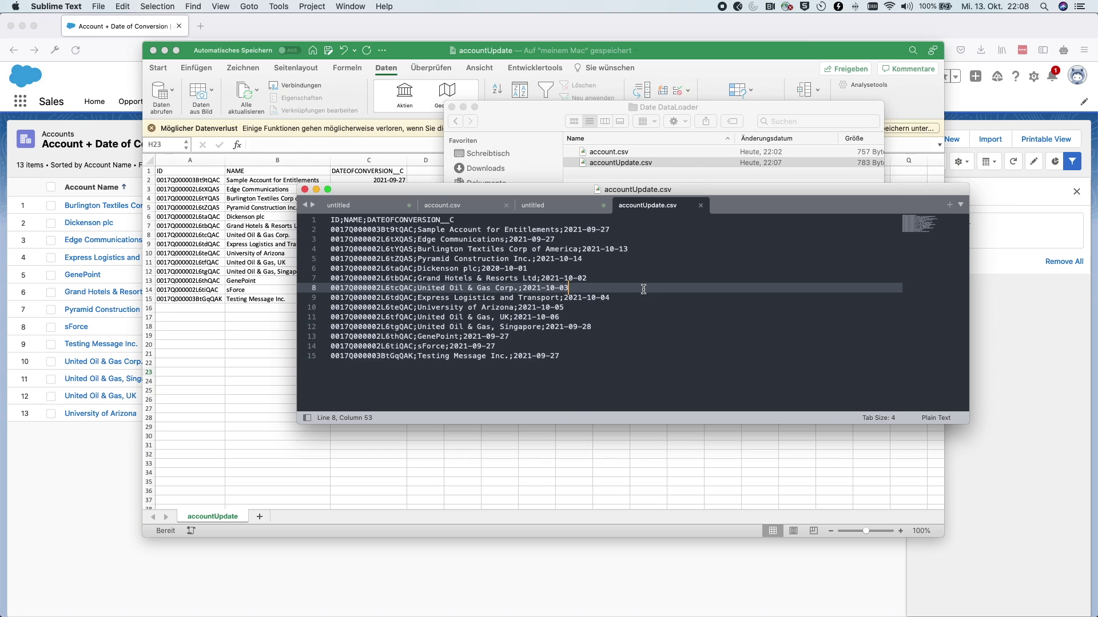
mouse_move(3, 353)
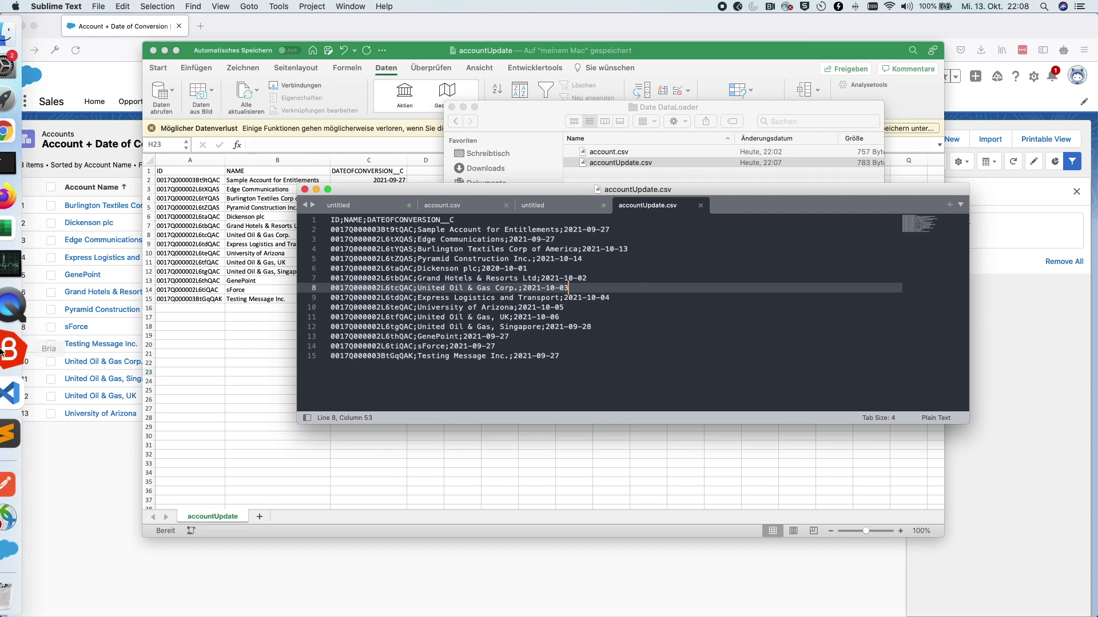
Step: Launch Data Loader, start an Account update, and select accountUpdate.csv from Date DataLoader
click(26, 531)
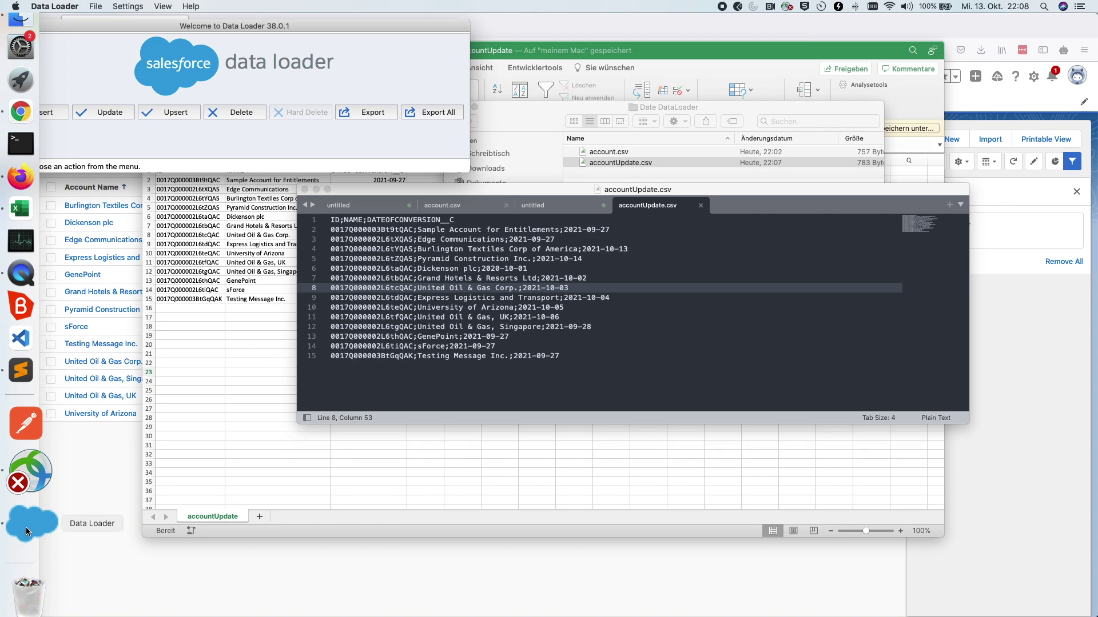
click(116, 114)
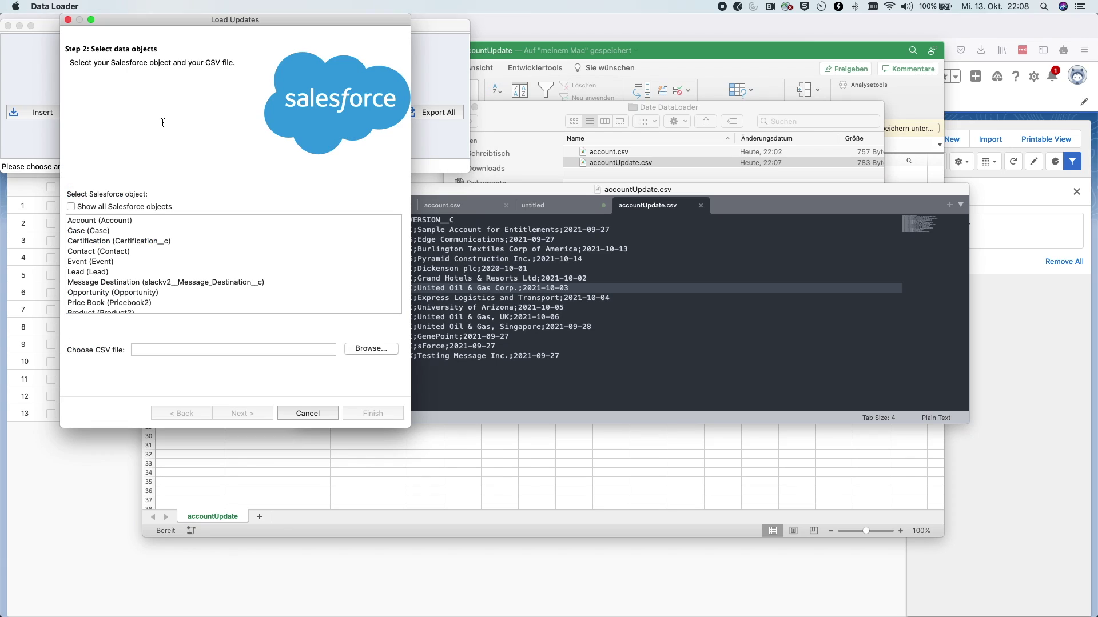
click(369, 349)
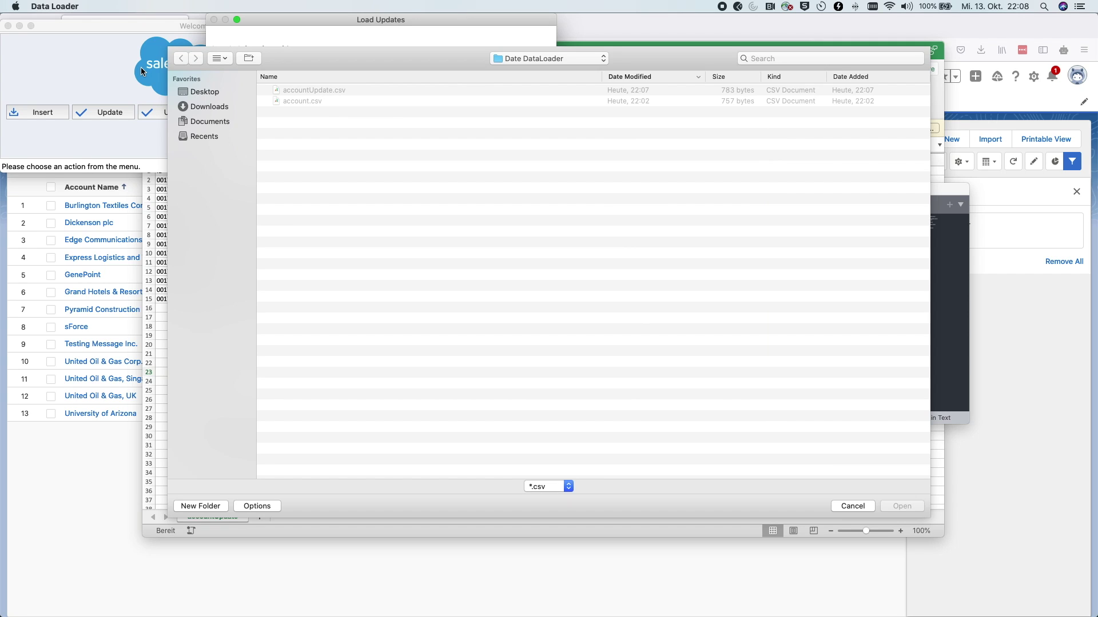
click(328, 91)
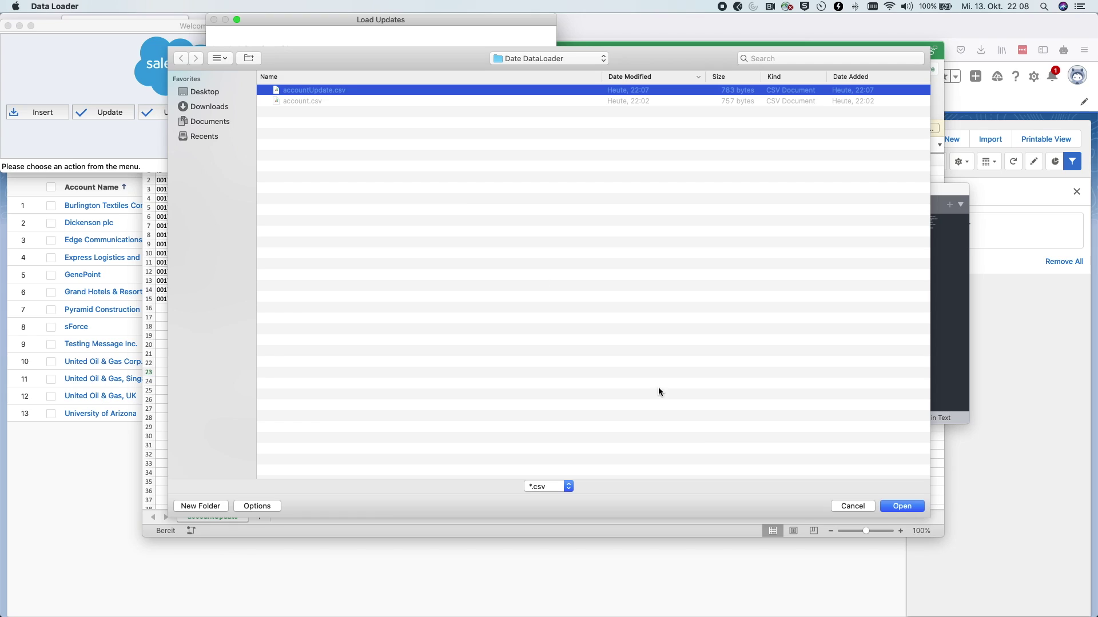
Step: Submit accountUpdate.csv for the Account update, then read and dismiss the invalid CSV format error
click(902, 507)
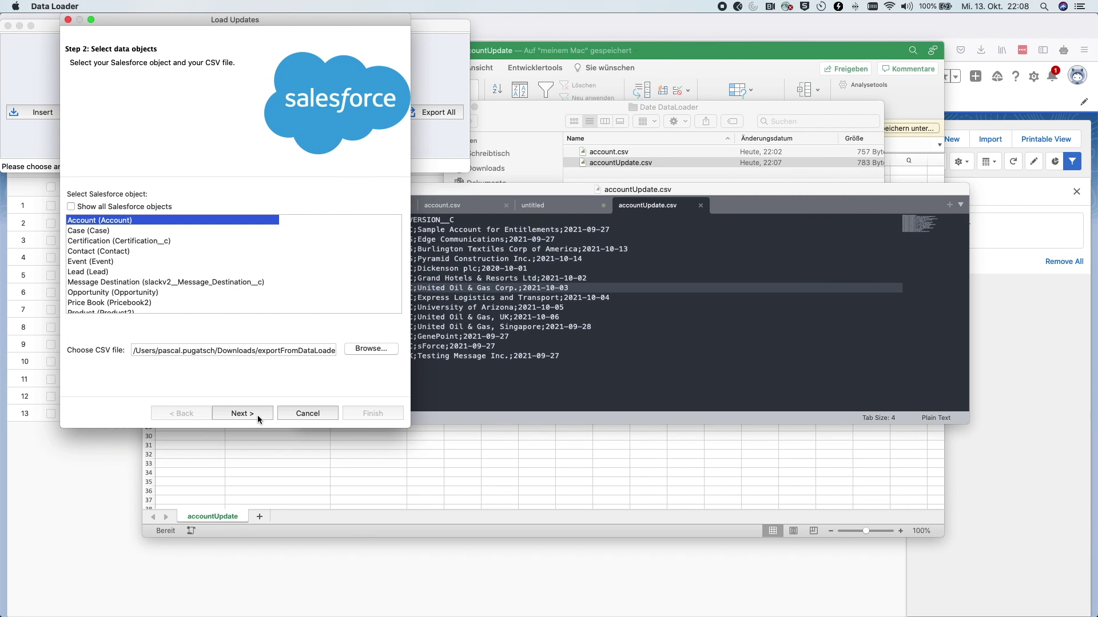
click(257, 415)
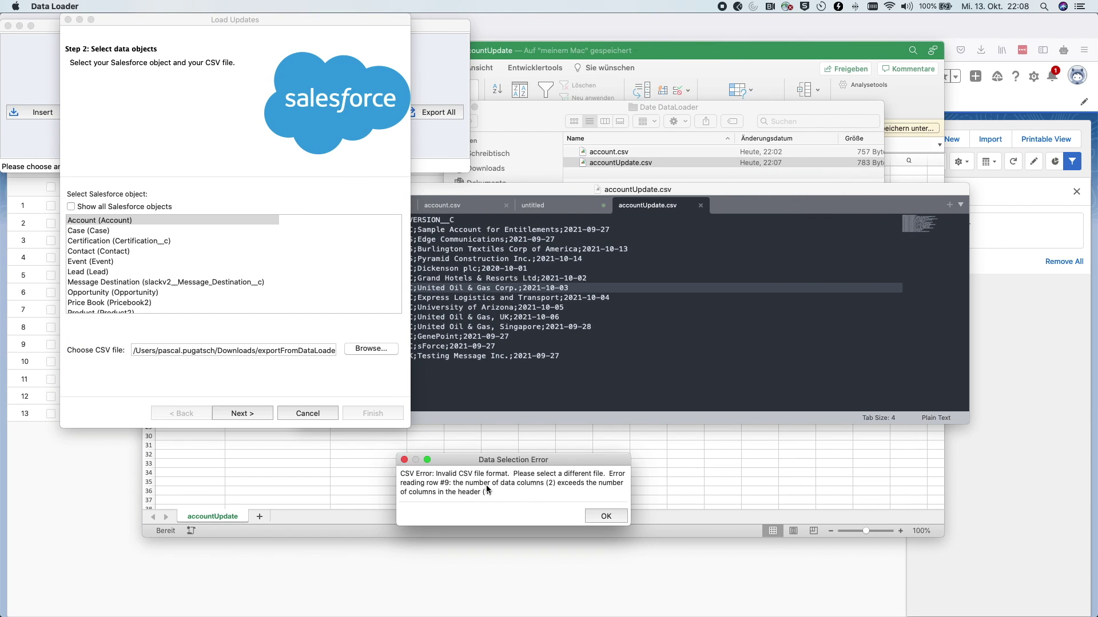
drag(509, 459, 580, 245)
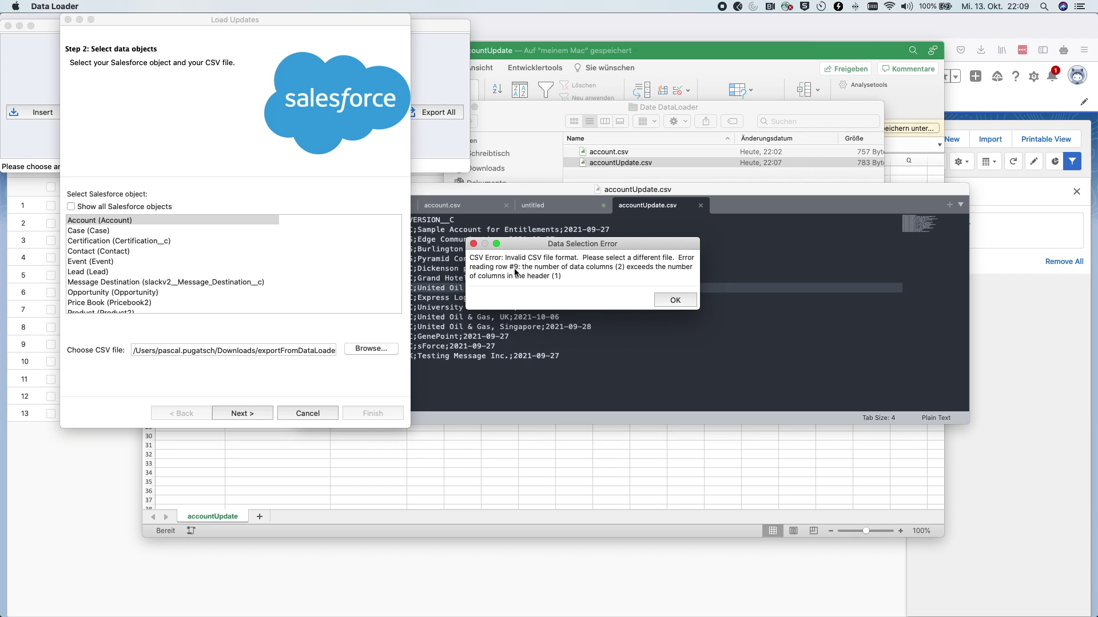
click(672, 299)
Step: Select the data on line 2 of accountUpdate.csv in Sublime Text
drag(503, 194, 616, 184)
click(594, 222)
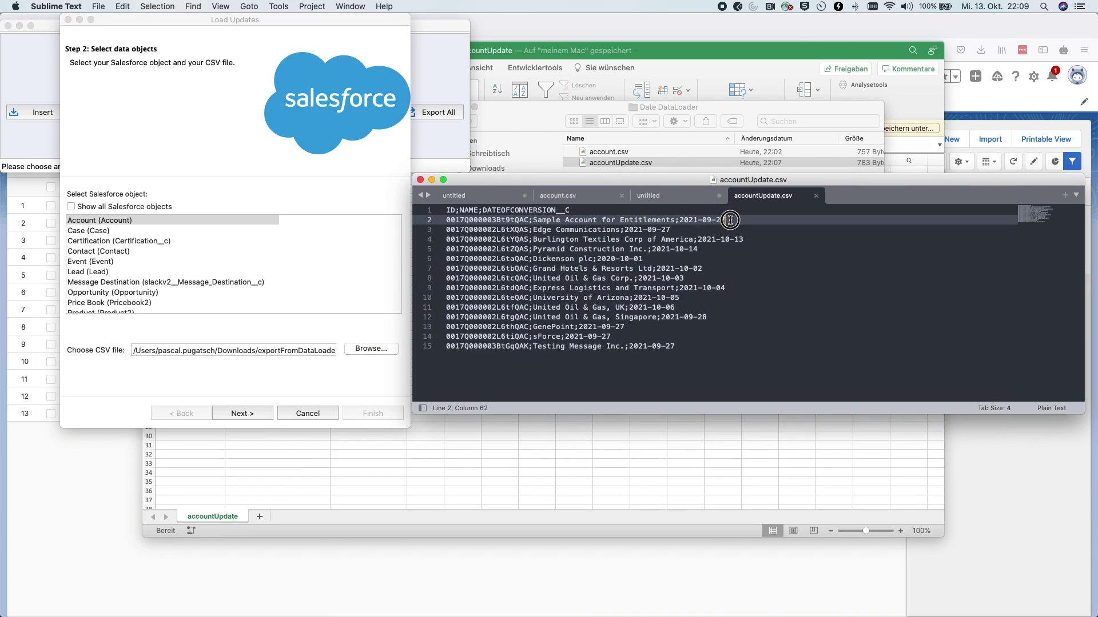
drag(726, 221, 445, 222)
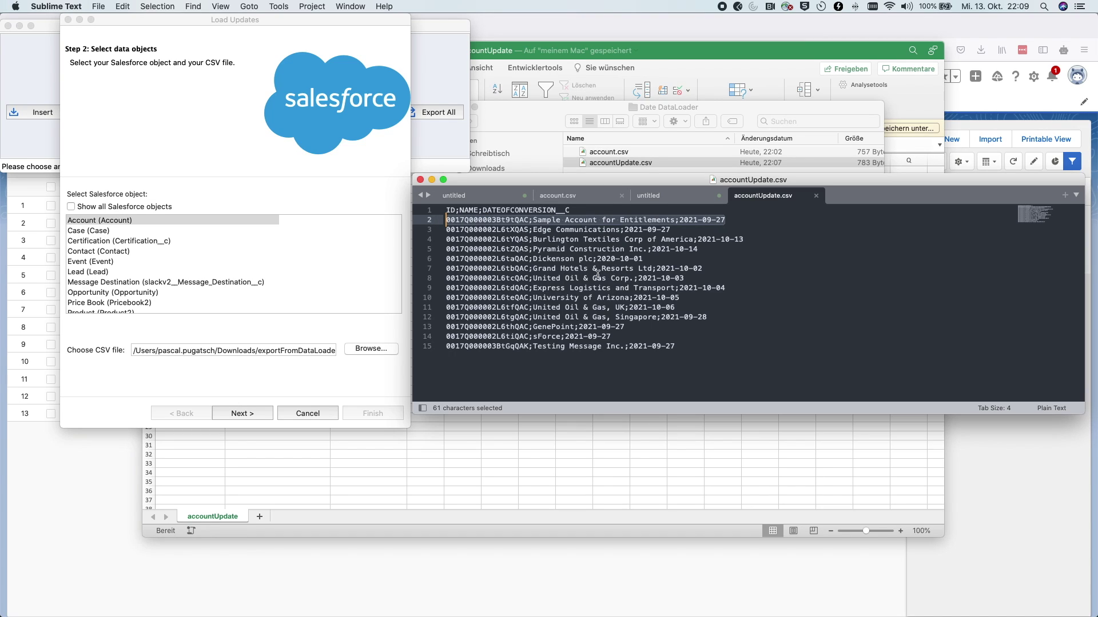
Step: Close the Data Loader Load Updates wizard, returning to the main window
click(232, 80)
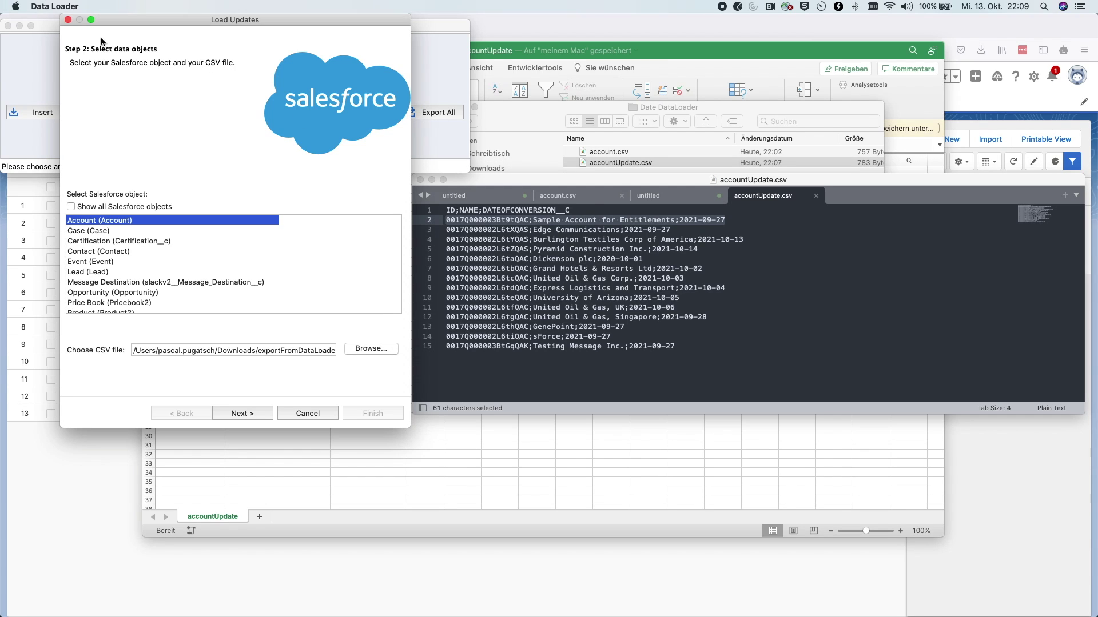
click(68, 6)
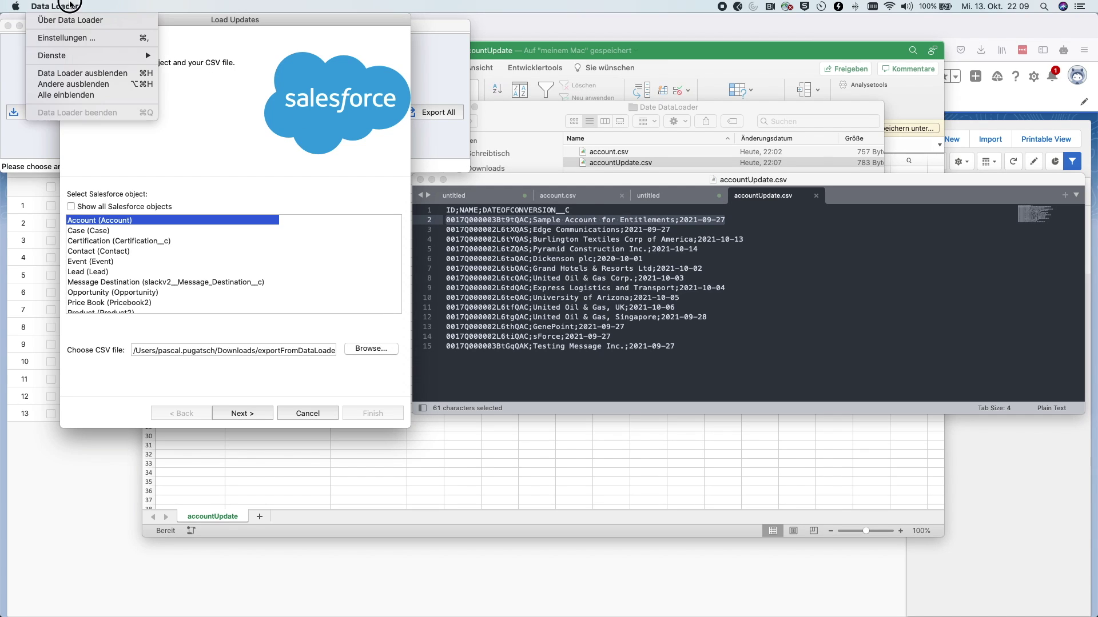
click(68, 38)
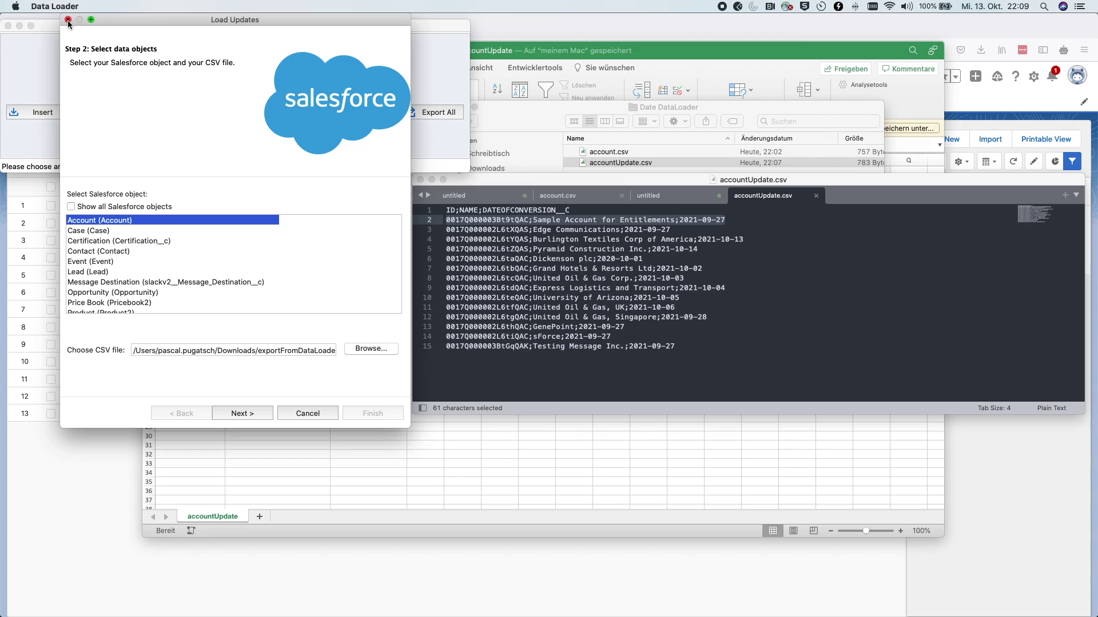
click(69, 20)
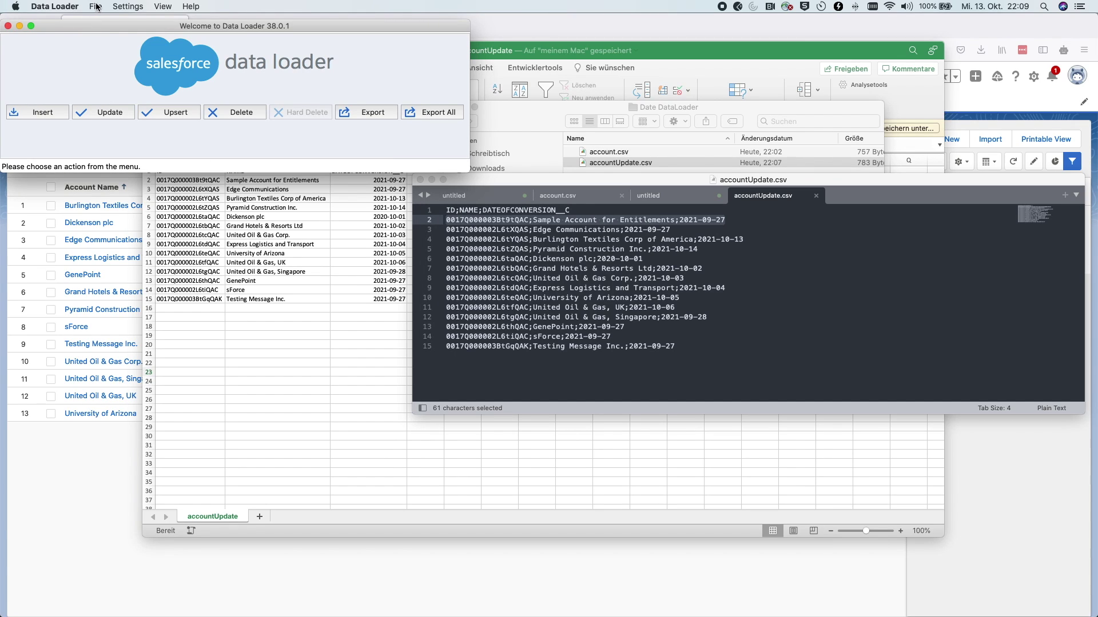
Step: Open Data Loader's Settings and position it beside accountUpdate.csv
click(128, 7)
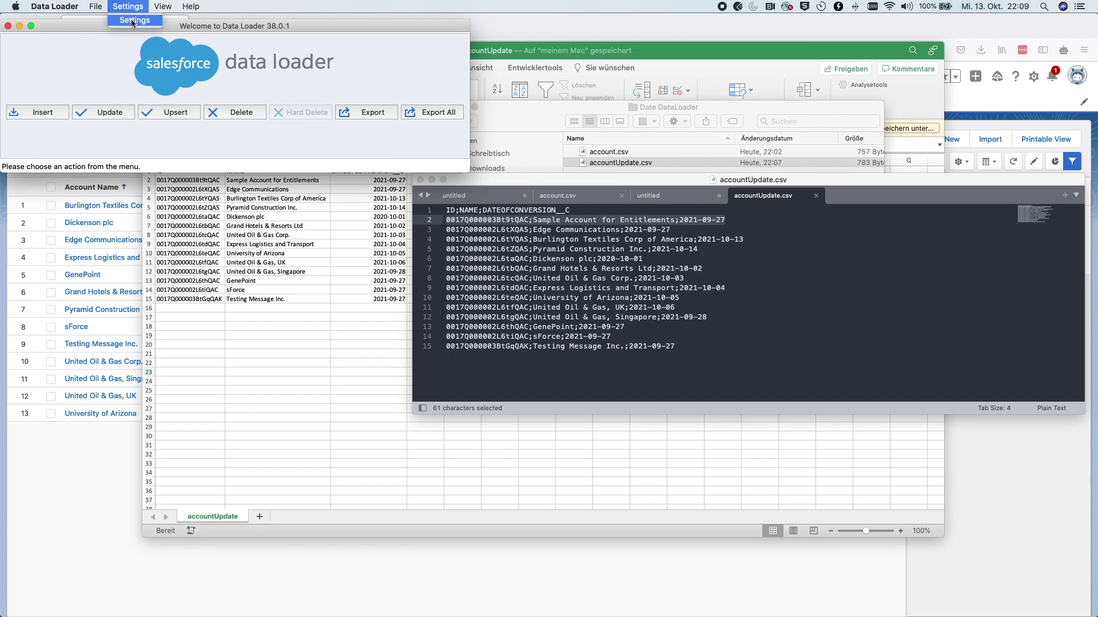
click(131, 20)
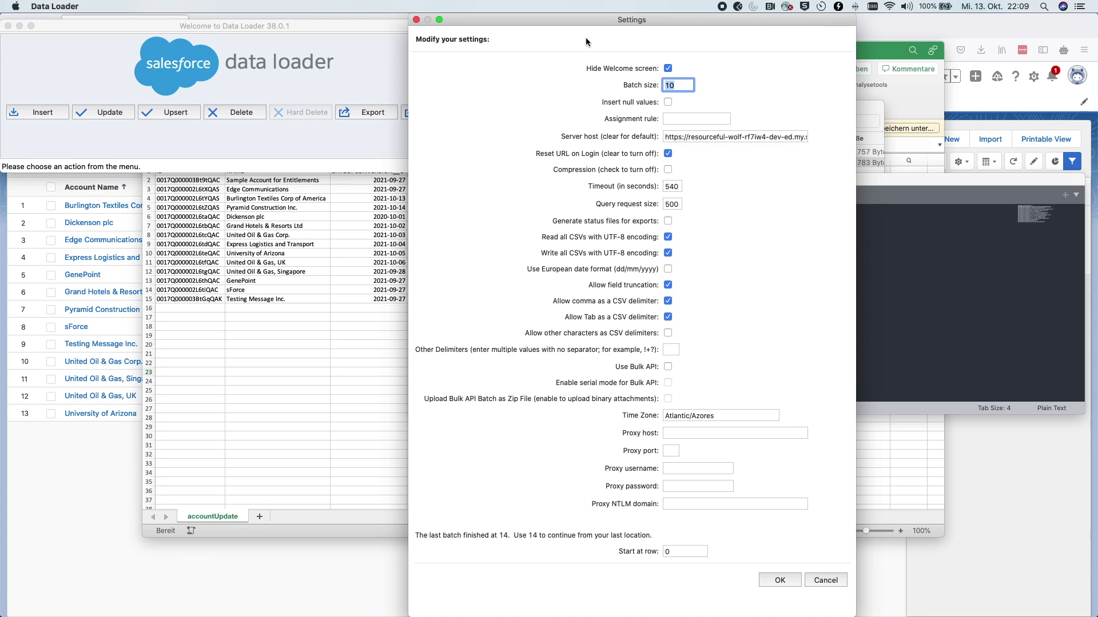
drag(721, 20, 315, 3)
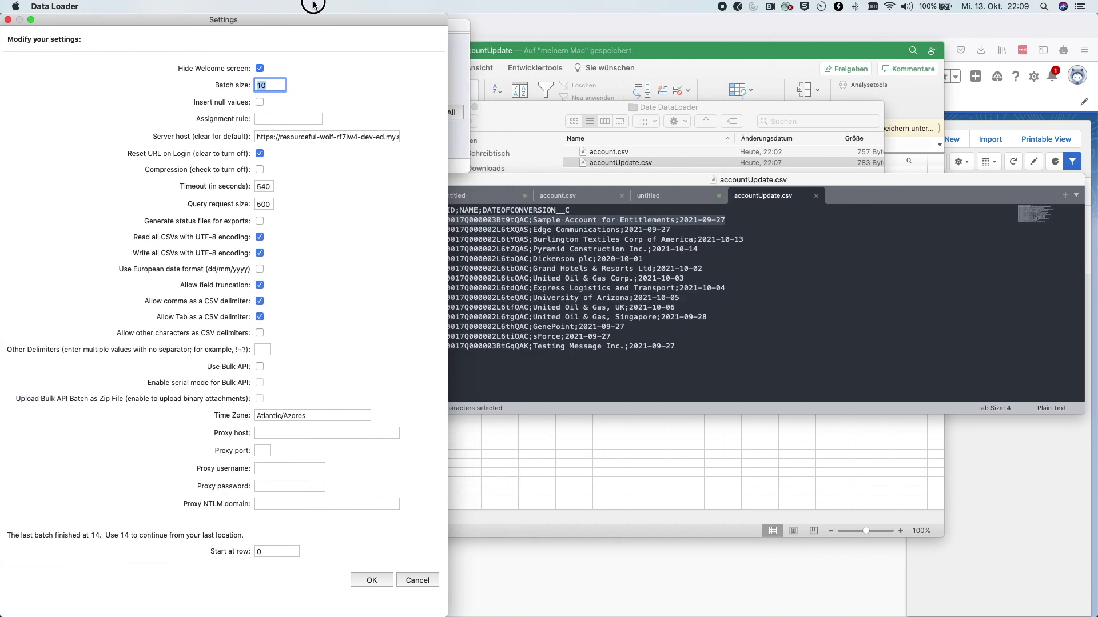
drag(504, 180, 539, 98)
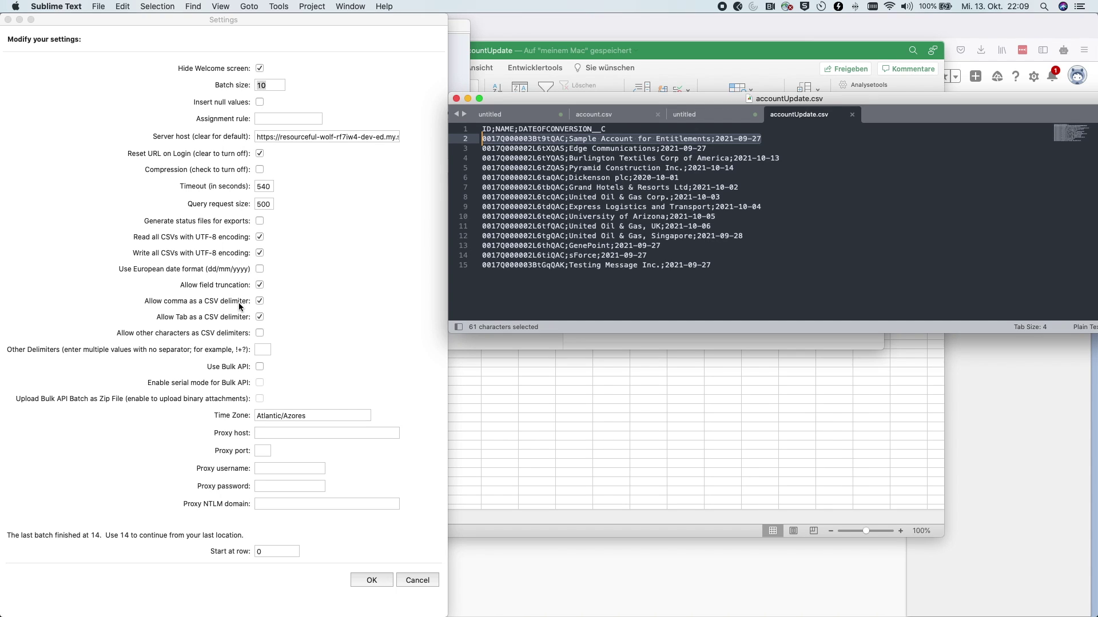
Step: Inspect the semicolon separators and comma in 'United Oil & Gas, UK', then disallow comma delimiters
double_click(566, 139)
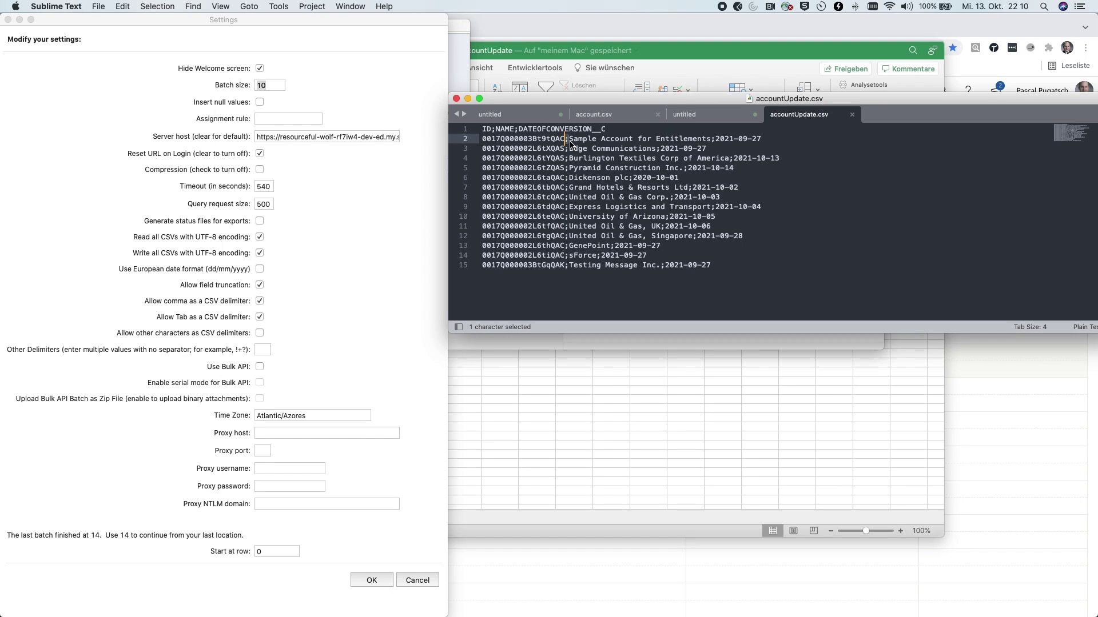
click(569, 227)
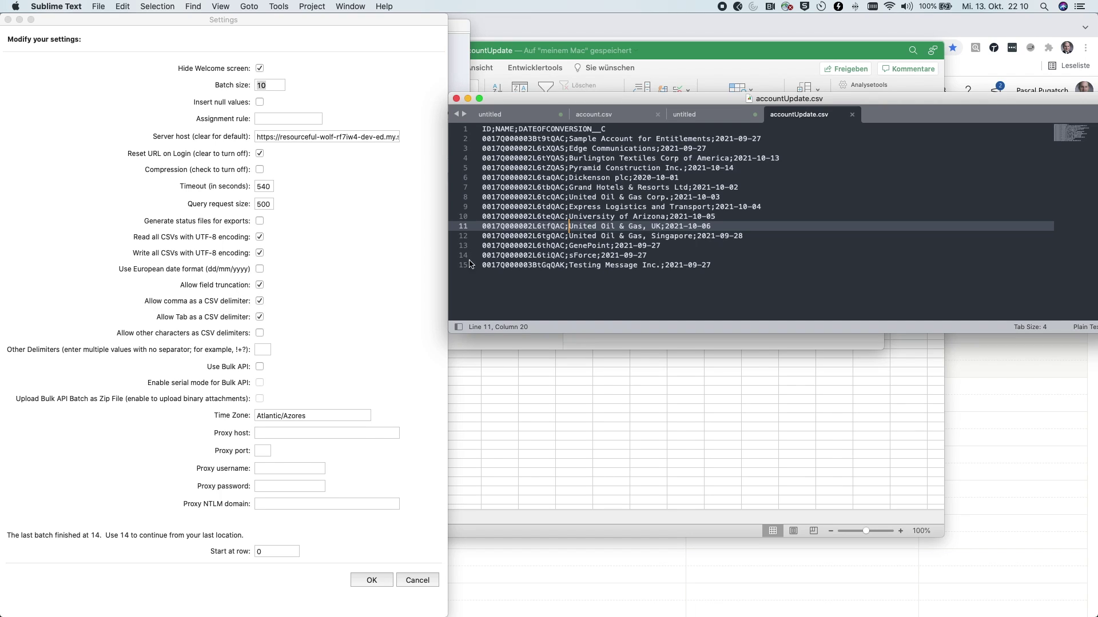
click(572, 234)
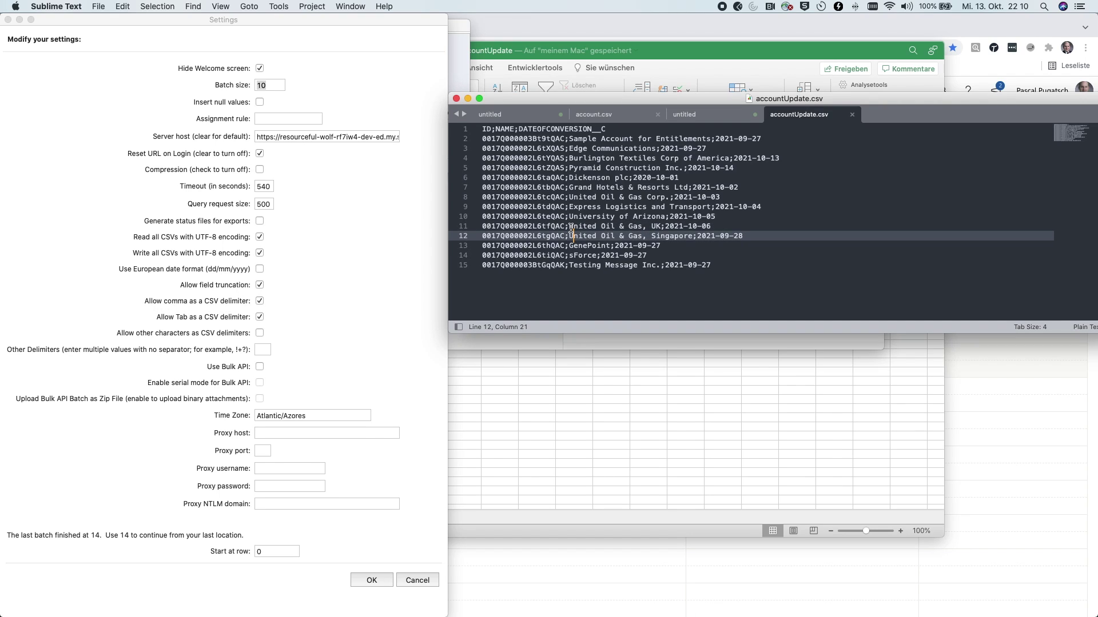
drag(570, 227, 647, 227)
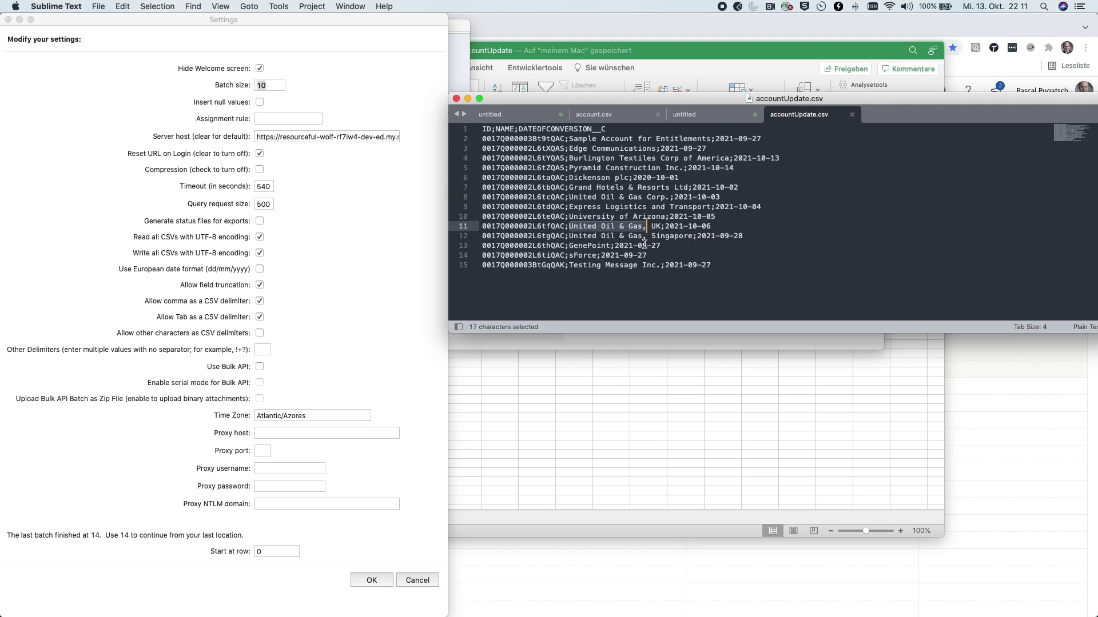
drag(647, 236, 647, 245)
click(645, 236)
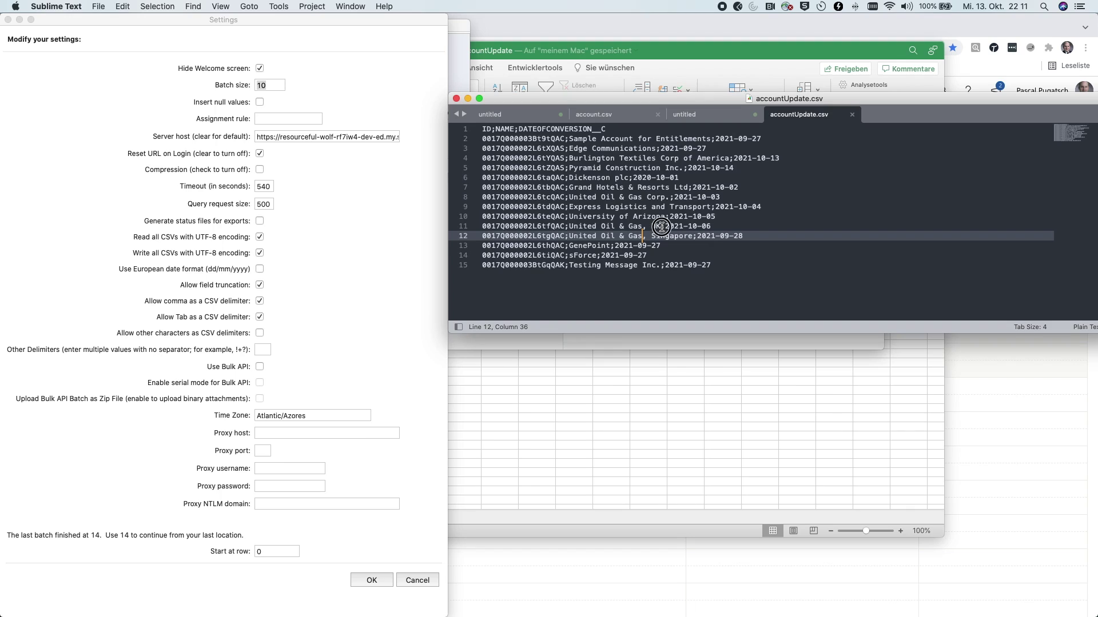
drag(660, 227, 570, 230)
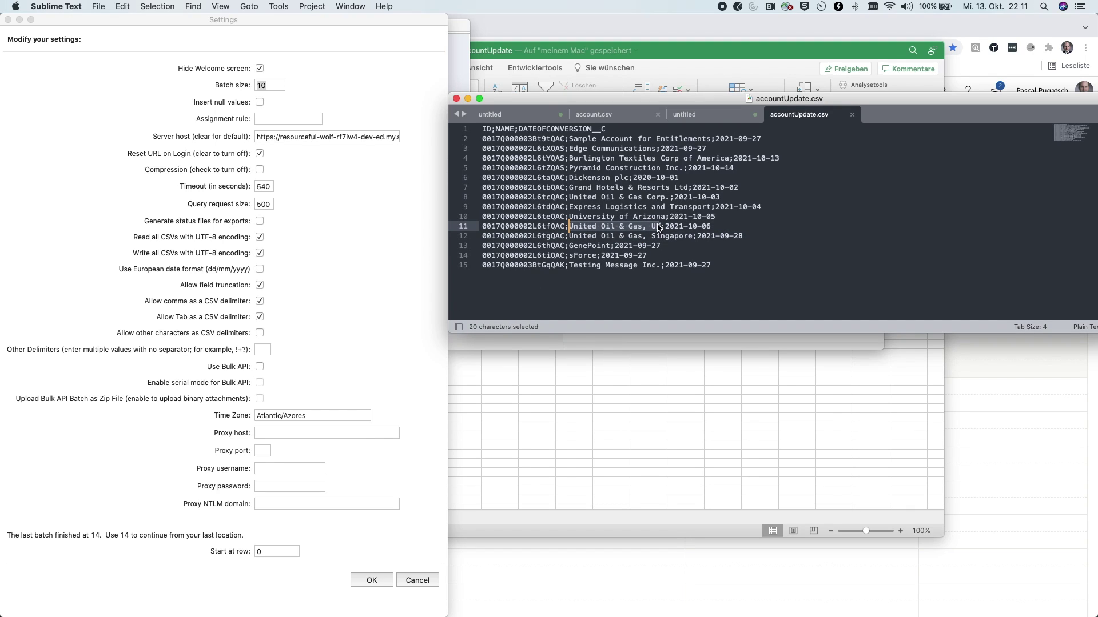
click(359, 266)
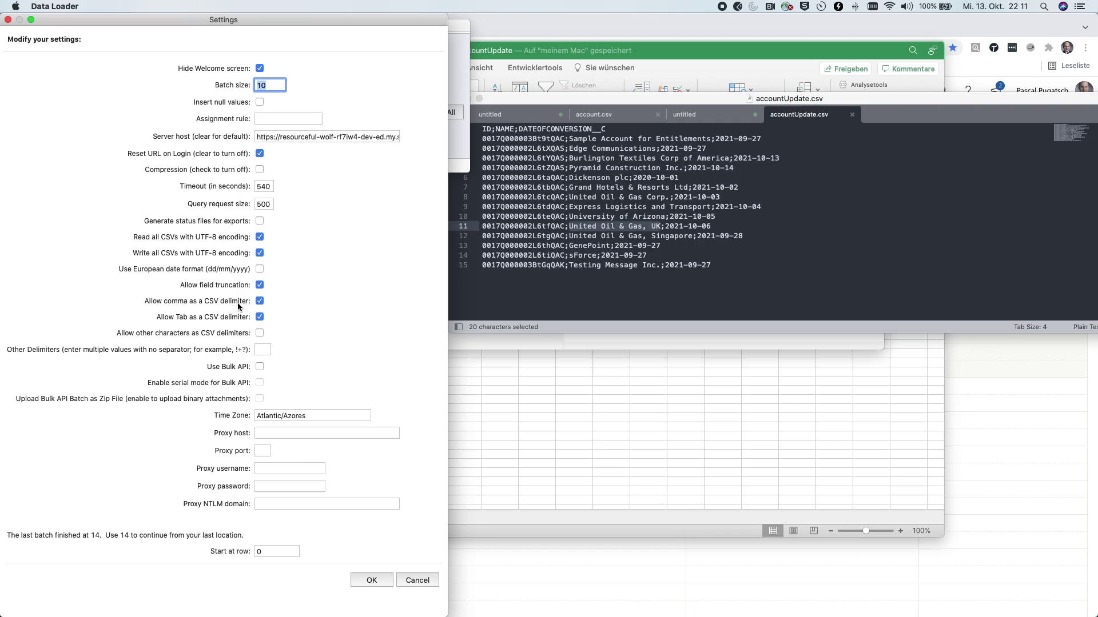
click(260, 301)
Step: Allow other delimiter characters, enter ';' as the delimiter, and save the settings
click(260, 334)
click(264, 350)
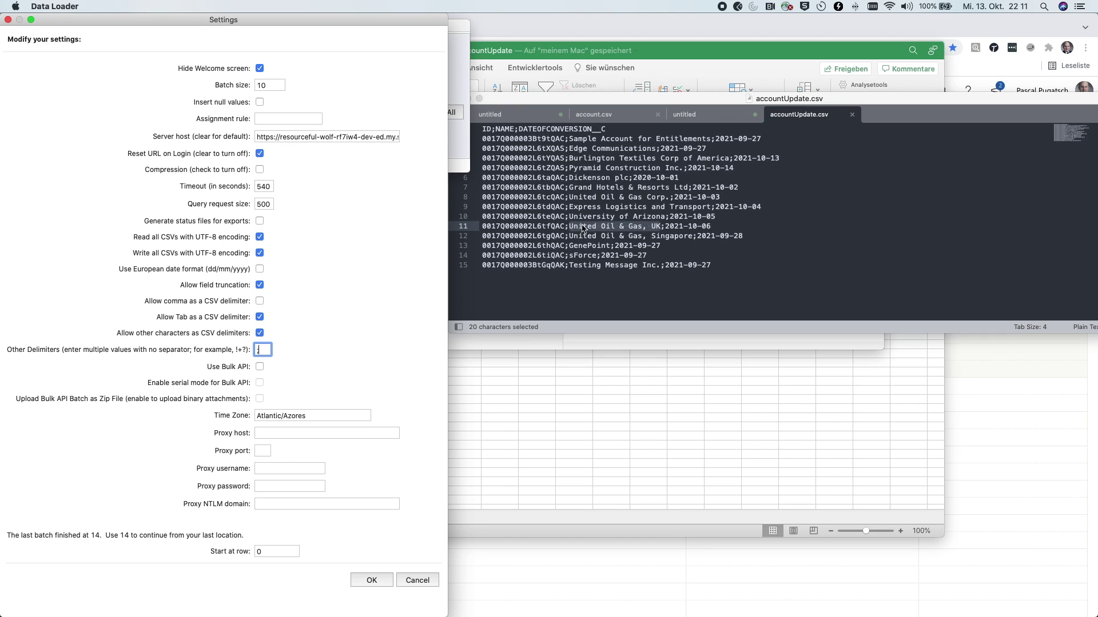
click(656, 224)
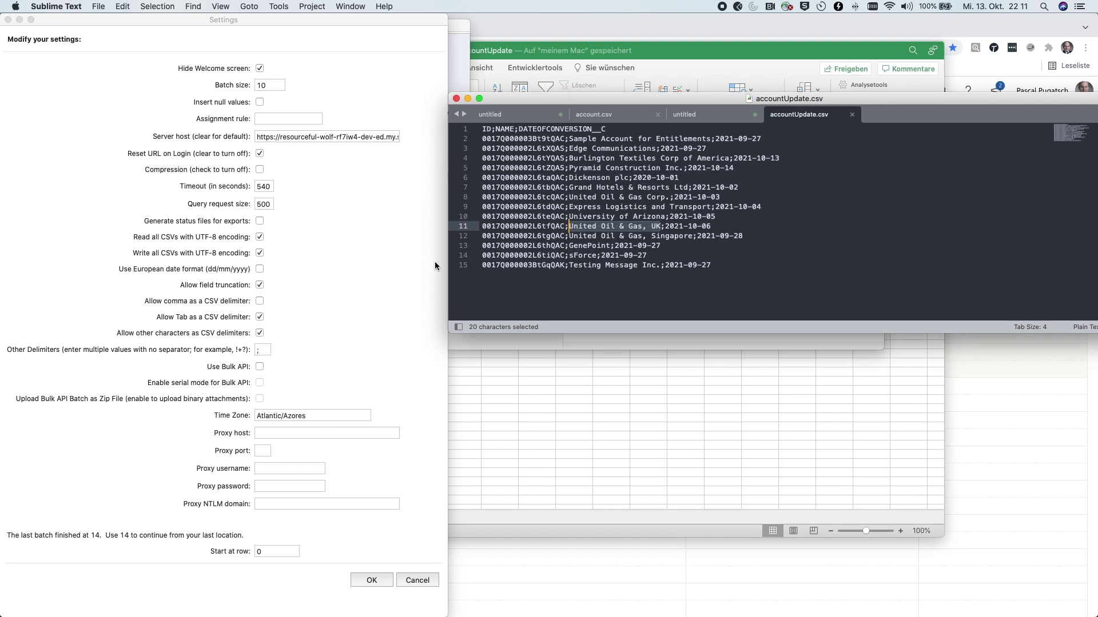
click(619, 235)
click(650, 227)
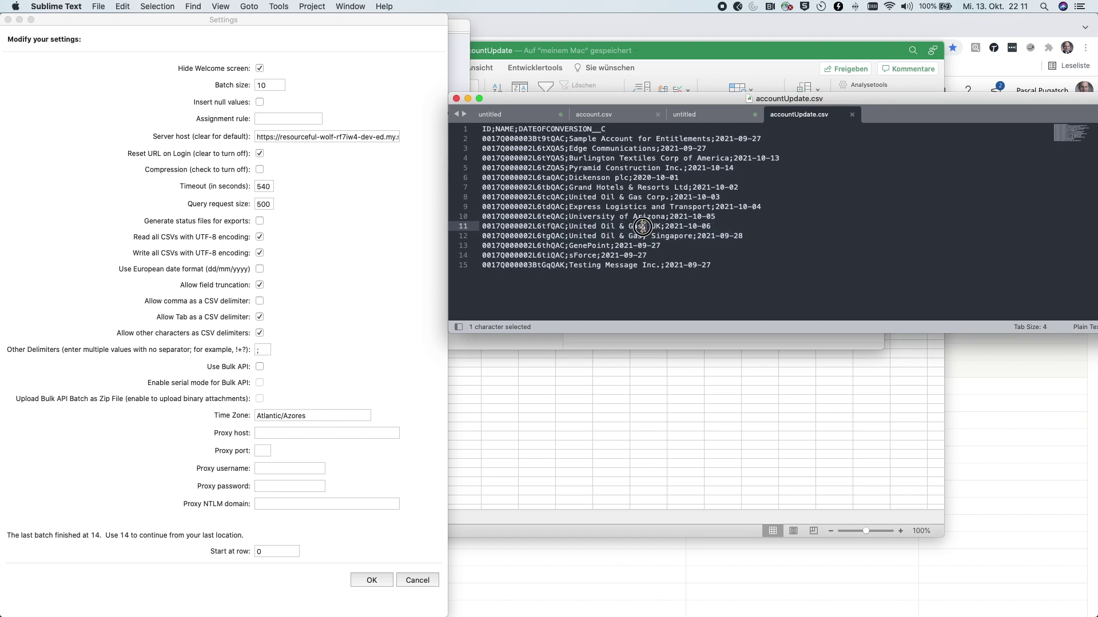
click(663, 226)
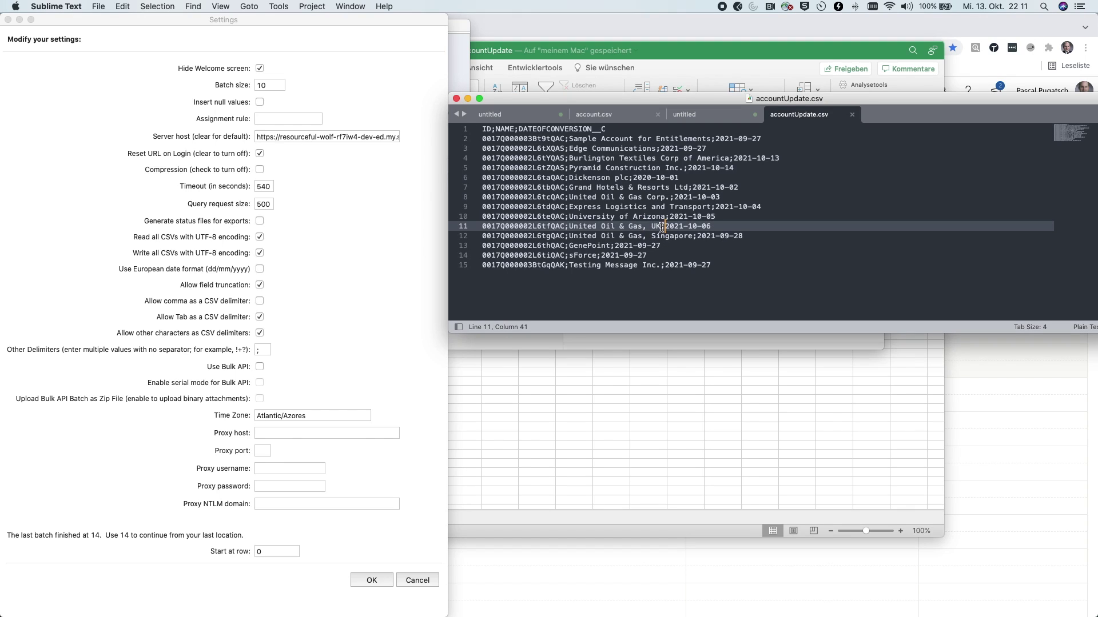
drag(664, 226, 569, 228)
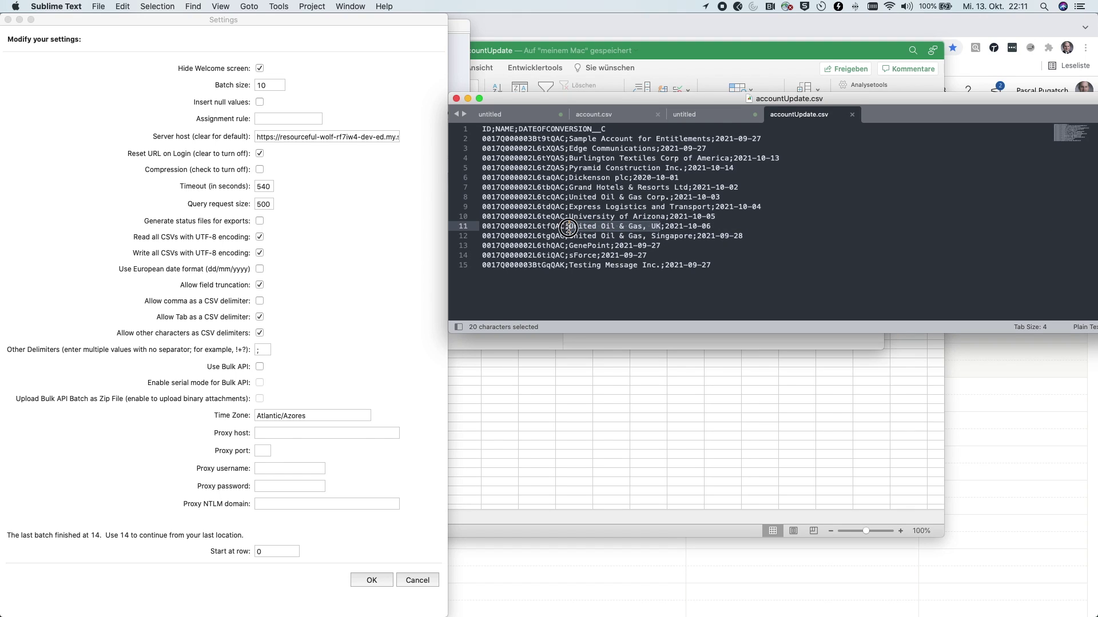
click(370, 581)
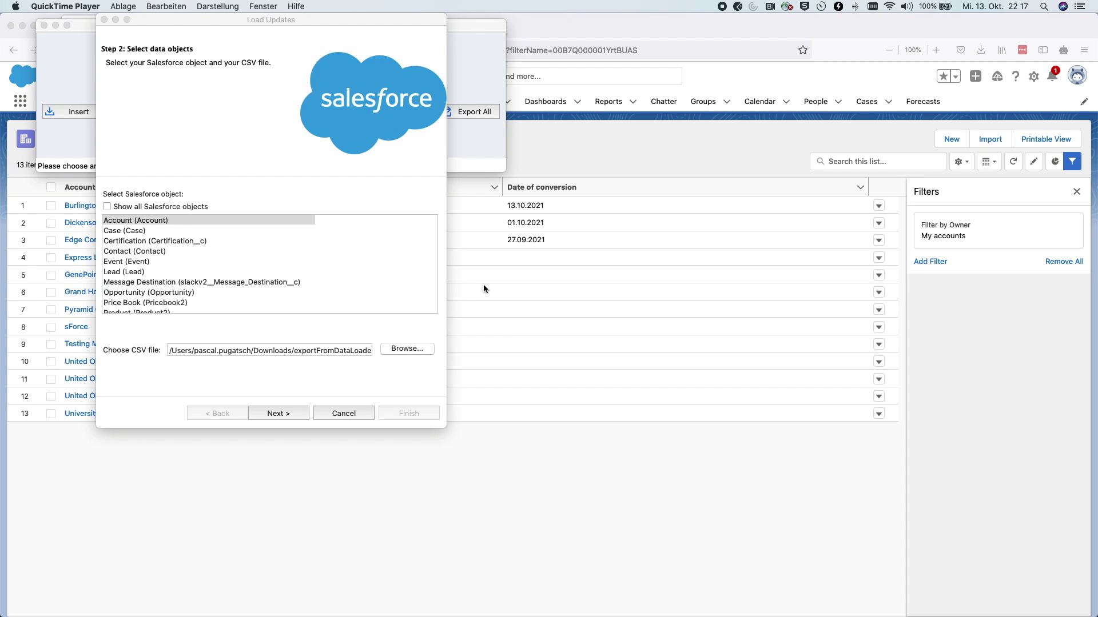
Step: Continue with Account and accountUpdate.csv, acknowledging the 14 records found
click(275, 412)
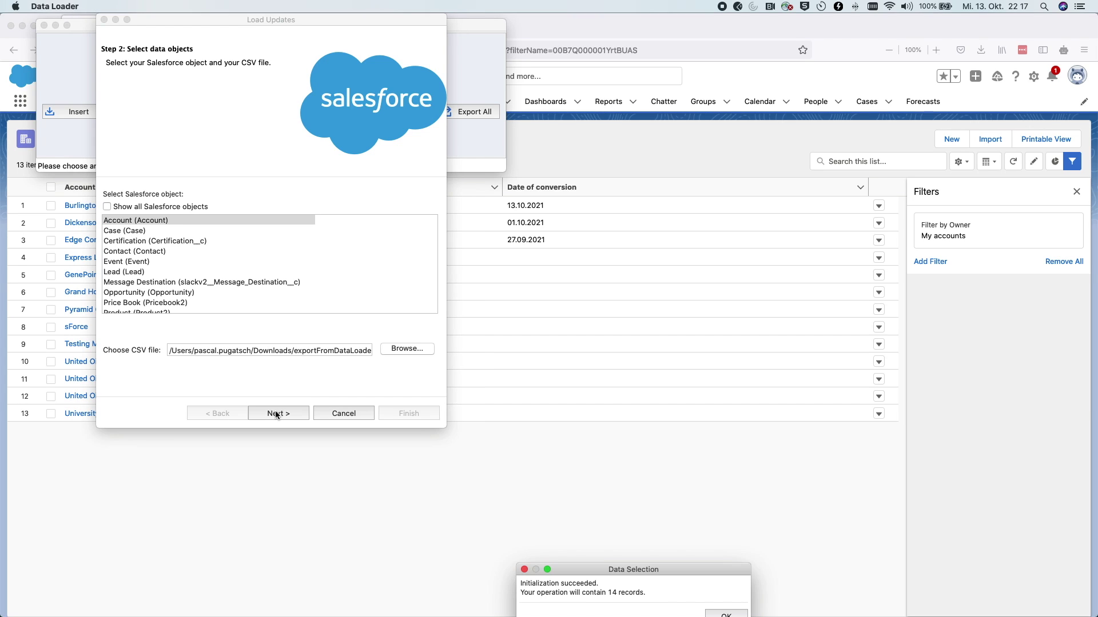
drag(613, 569, 551, 198)
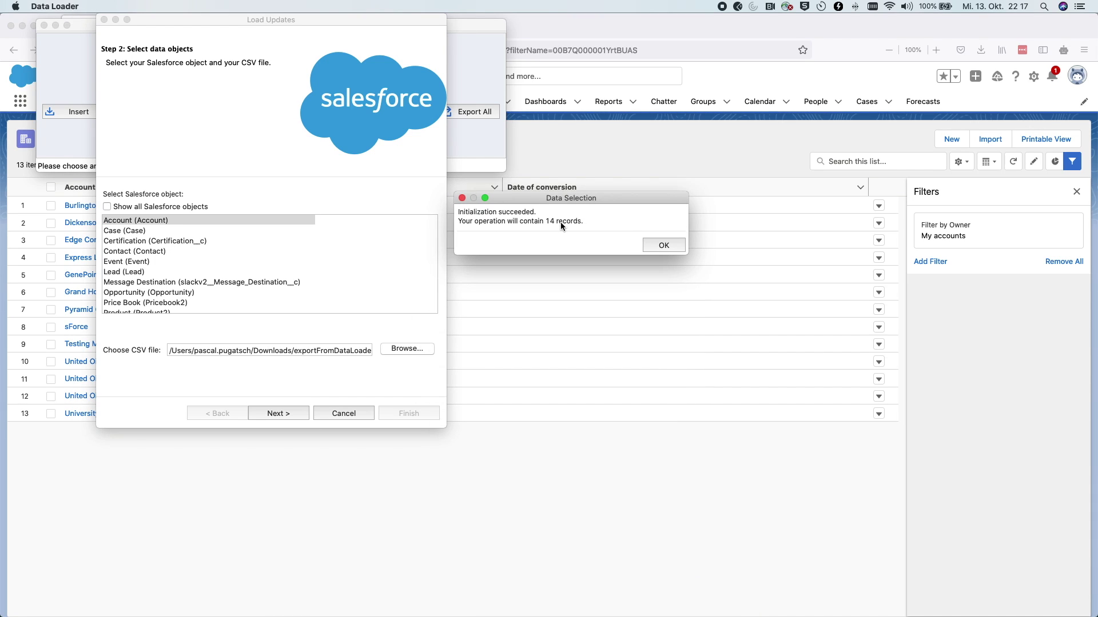
click(664, 245)
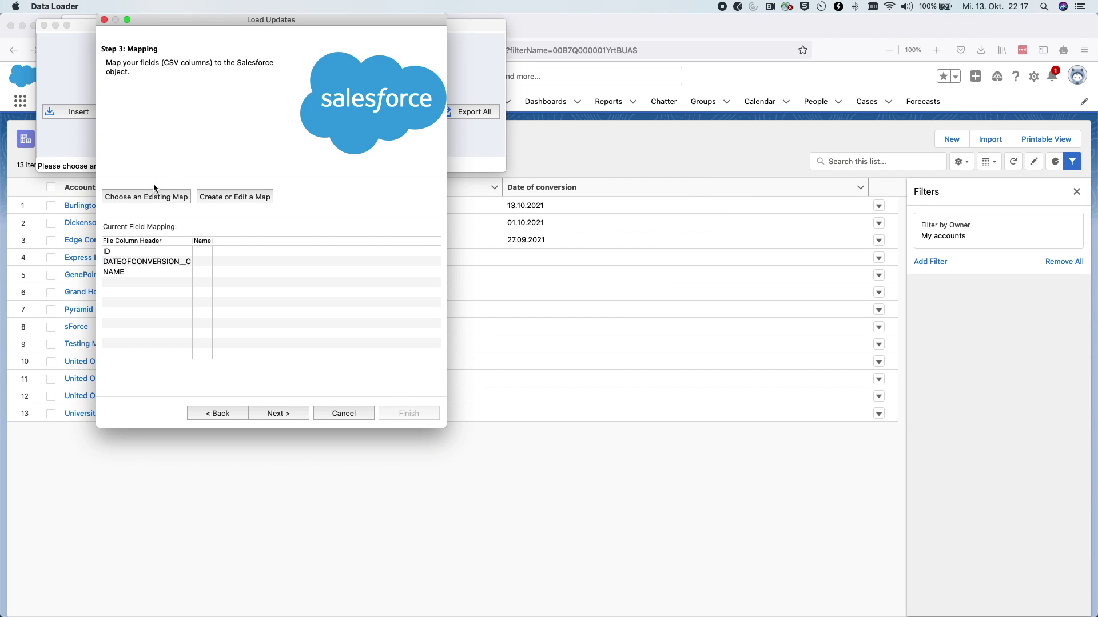
Step: Auto-match fields and drag ID onto Id, mapping ID, NAME and DATEOFCONVERSION__C
click(232, 197)
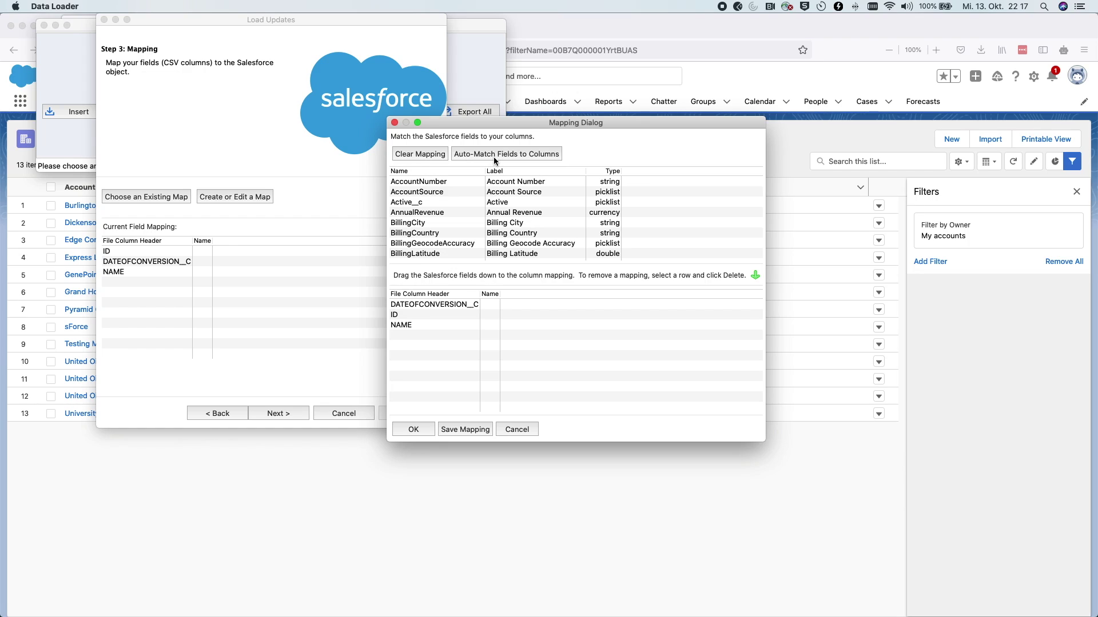
click(496, 156)
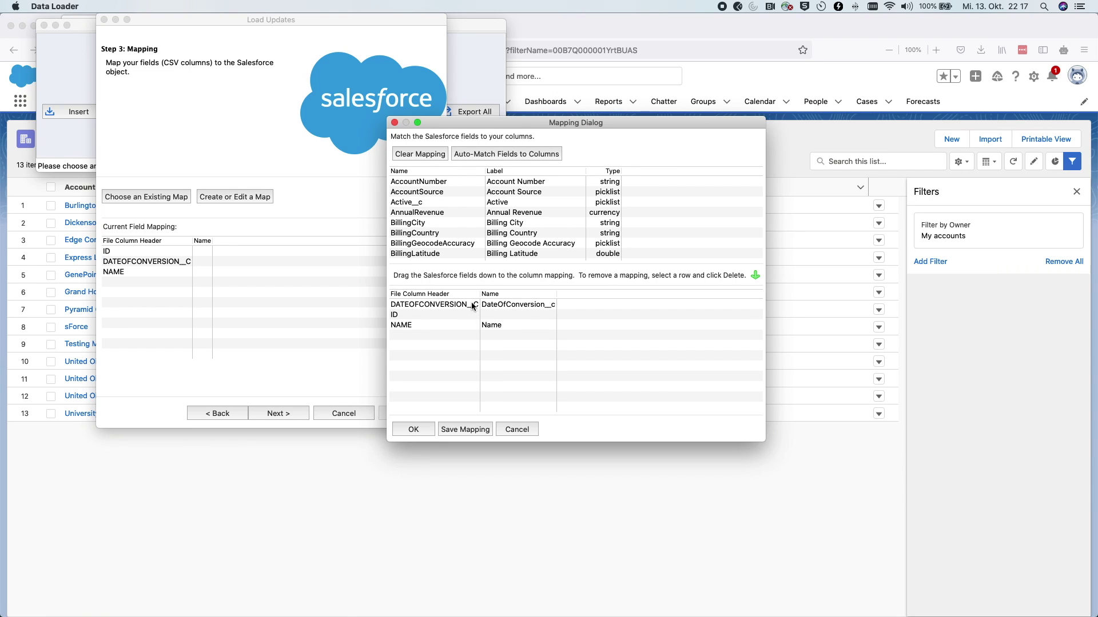
click(401, 315)
scroll(518, 240, down, 1)
scroll(518, 240, down, 5)
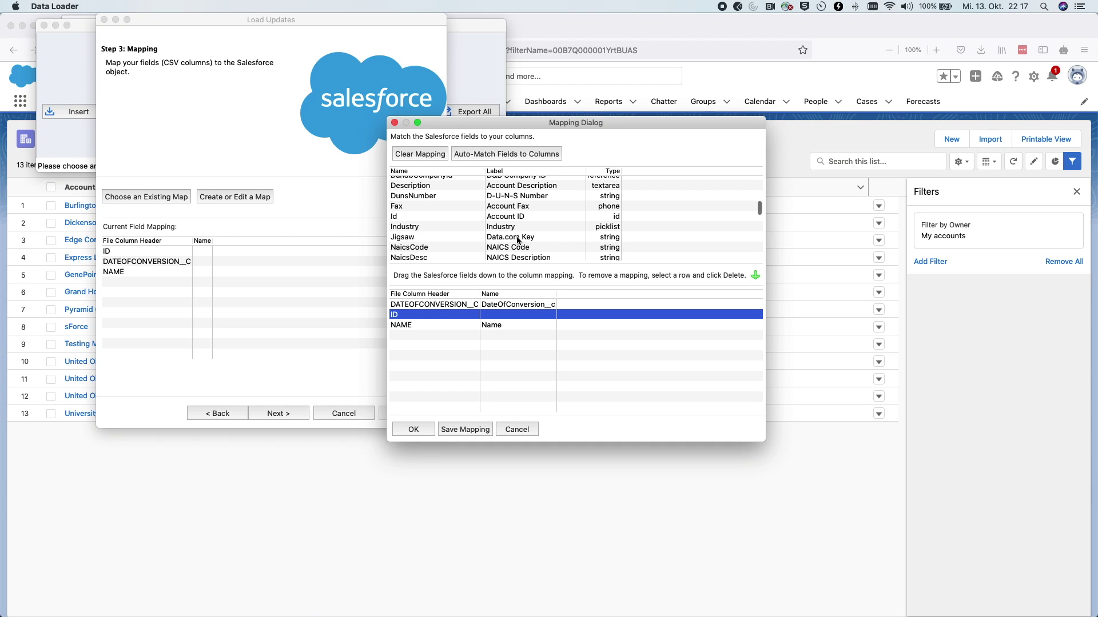
drag(513, 218, 515, 322)
click(413, 429)
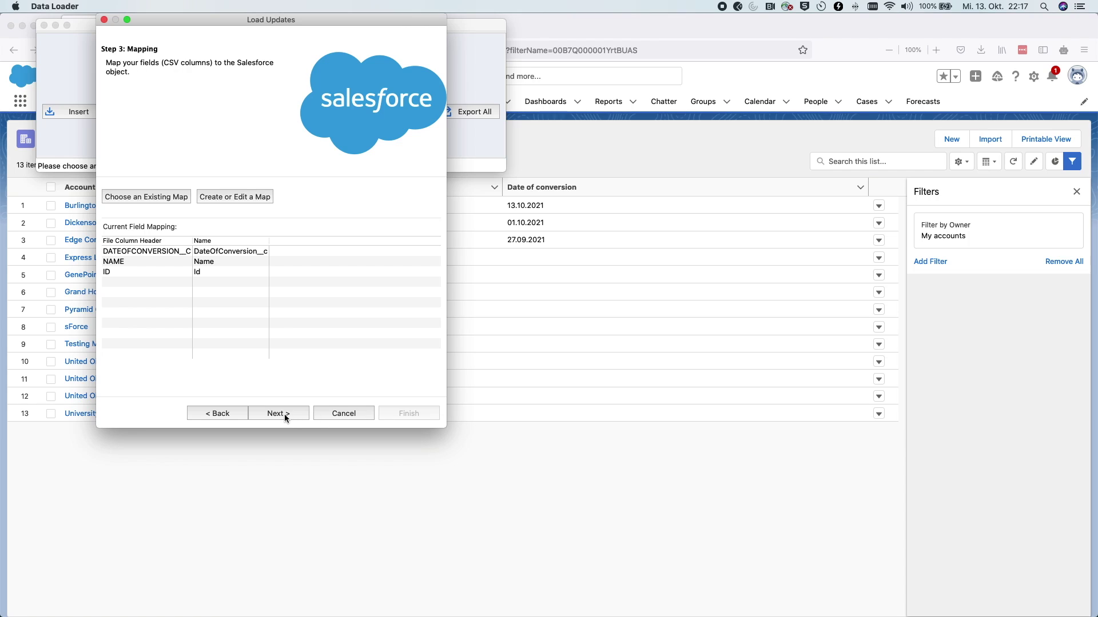
click(280, 413)
Step: Confirm the update of existing Account records, yielding 14 successes and 0 errors
click(409, 413)
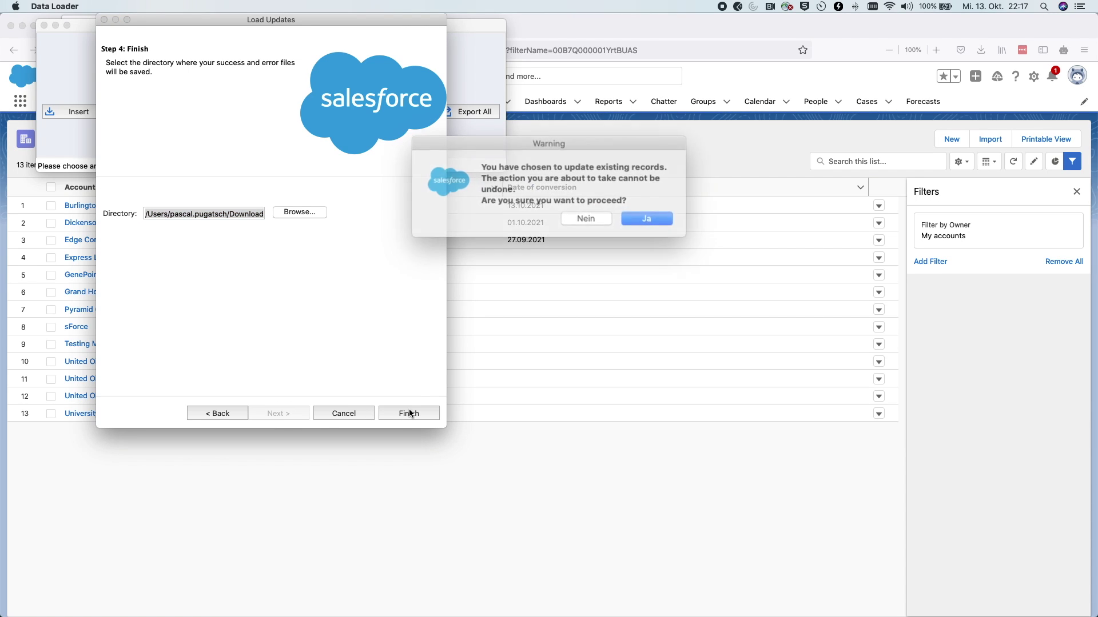
click(636, 215)
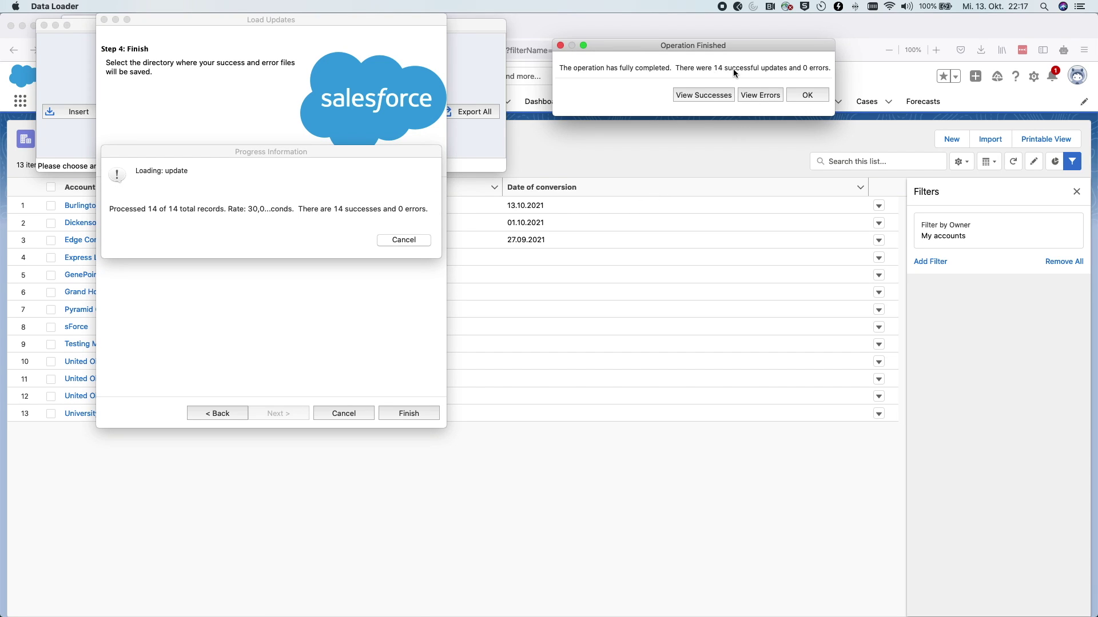
click(808, 96)
click(727, 136)
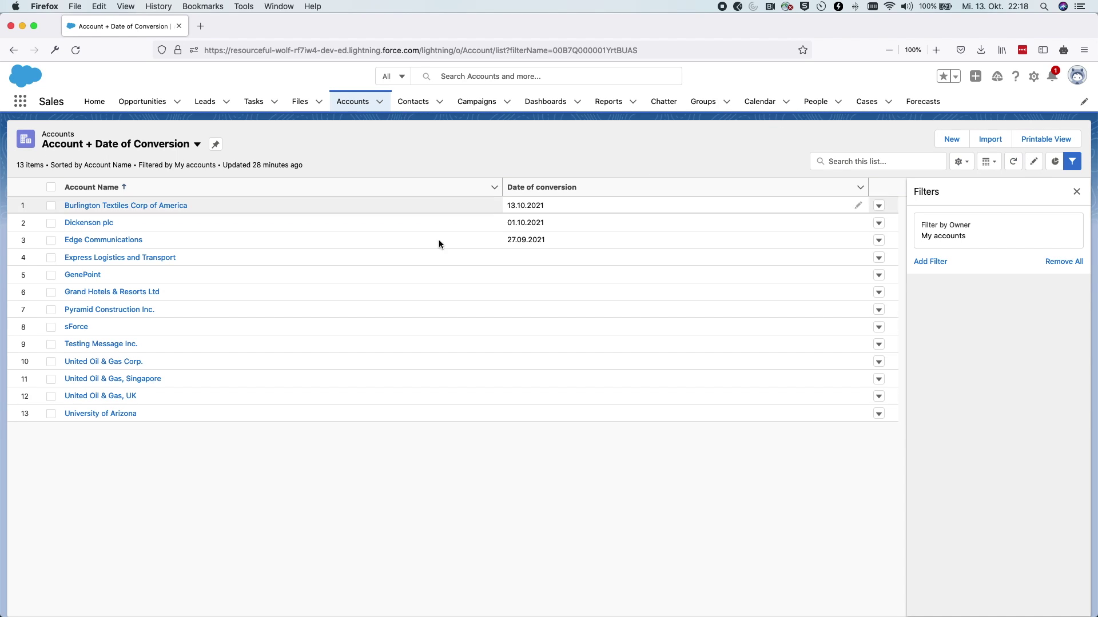
Step: Refresh the Account + Date of Conversion list view to show the updated dates
click(1016, 165)
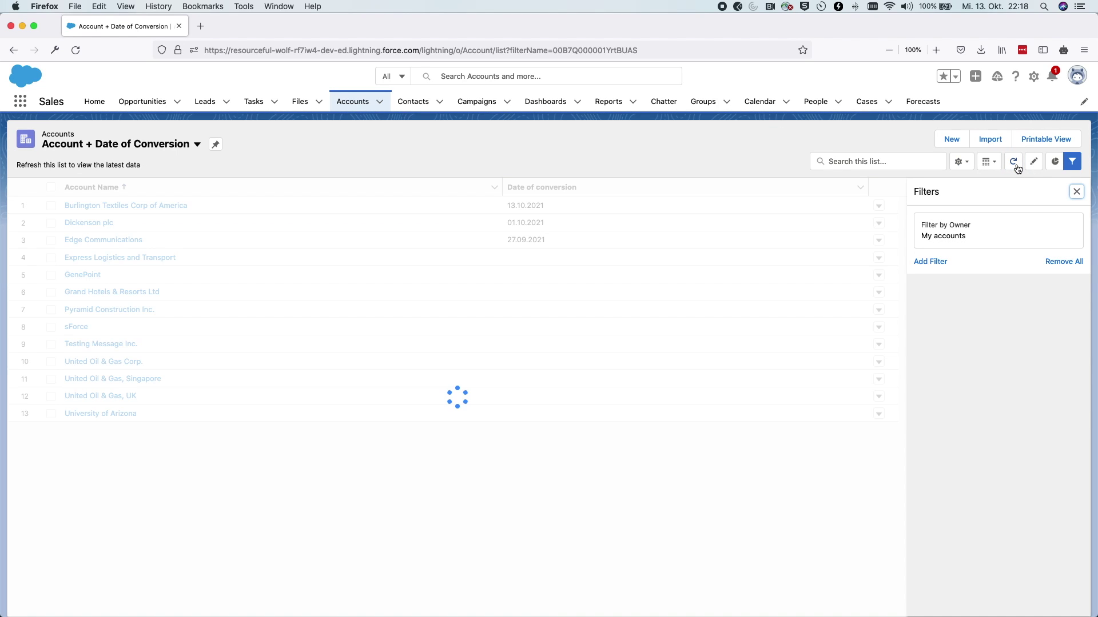